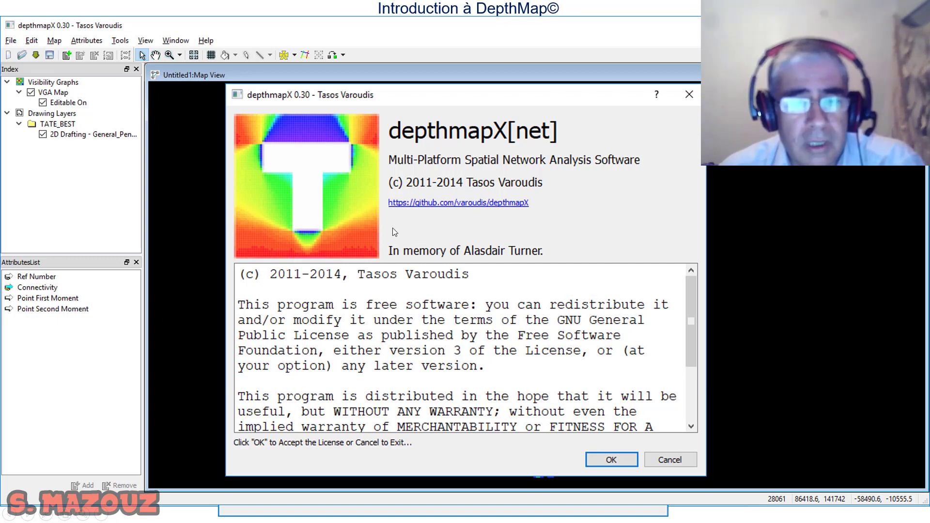
pyautogui.click(366, 229)
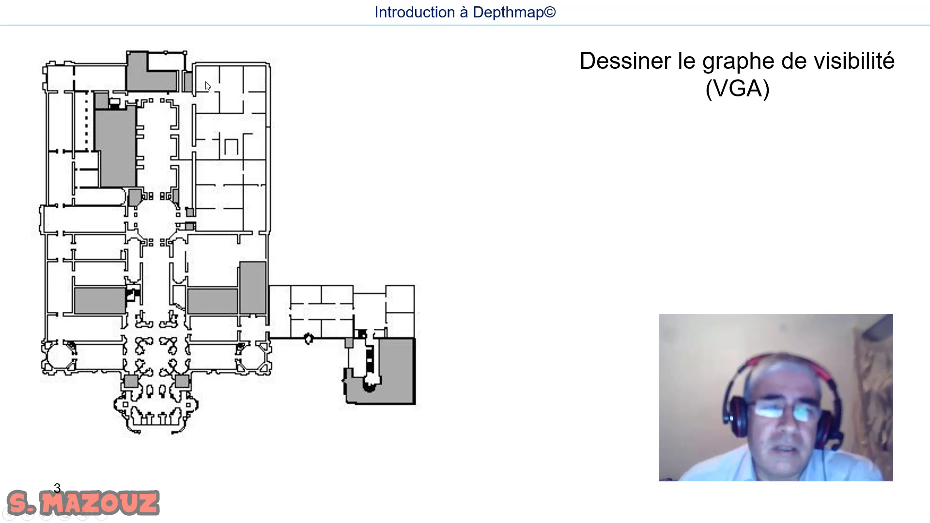
pyautogui.click(269, 225)
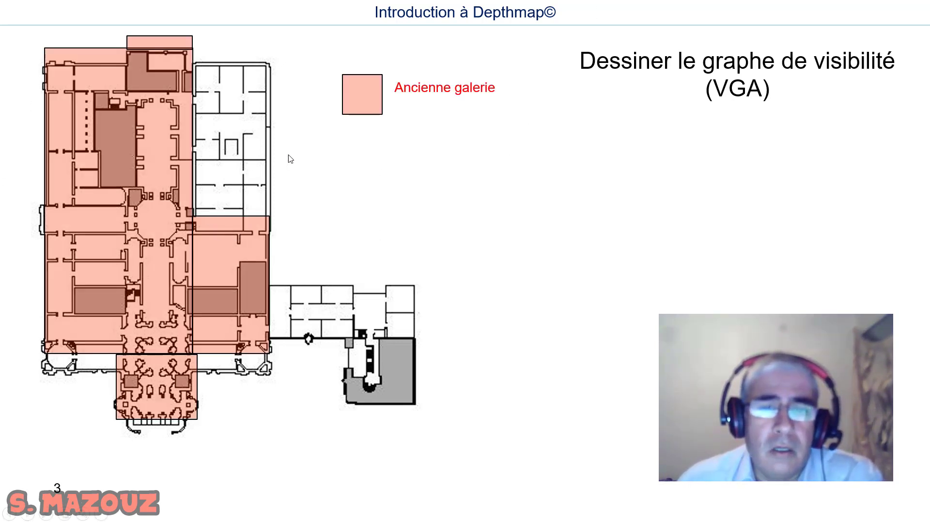
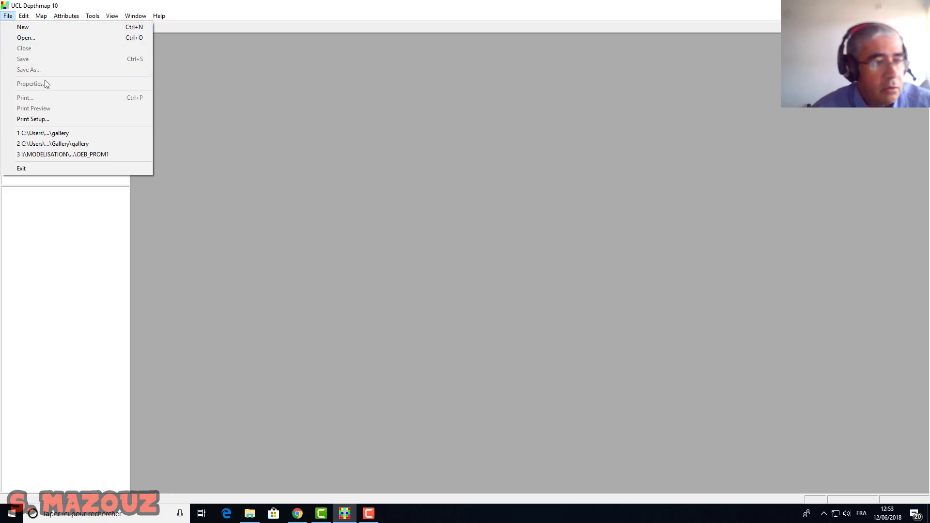
pyautogui.moveTo(28, 21)
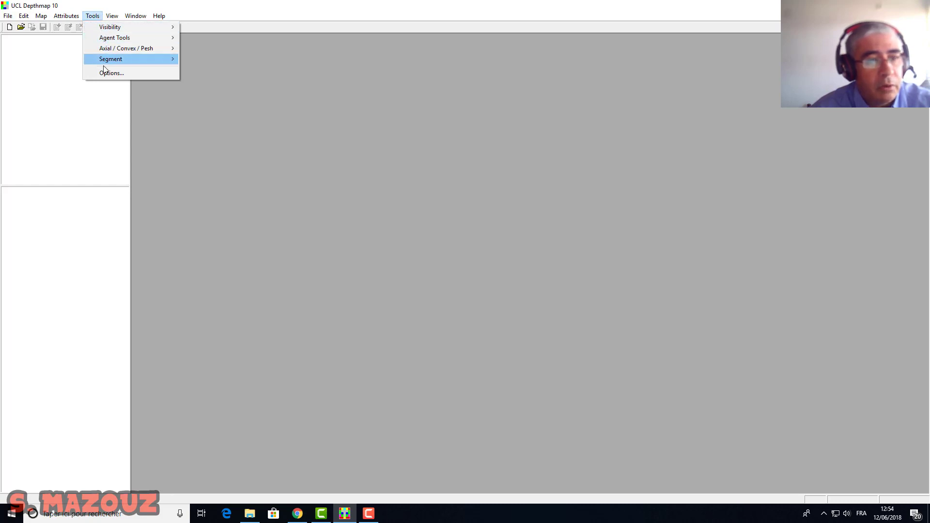
pyautogui.moveTo(108, 32)
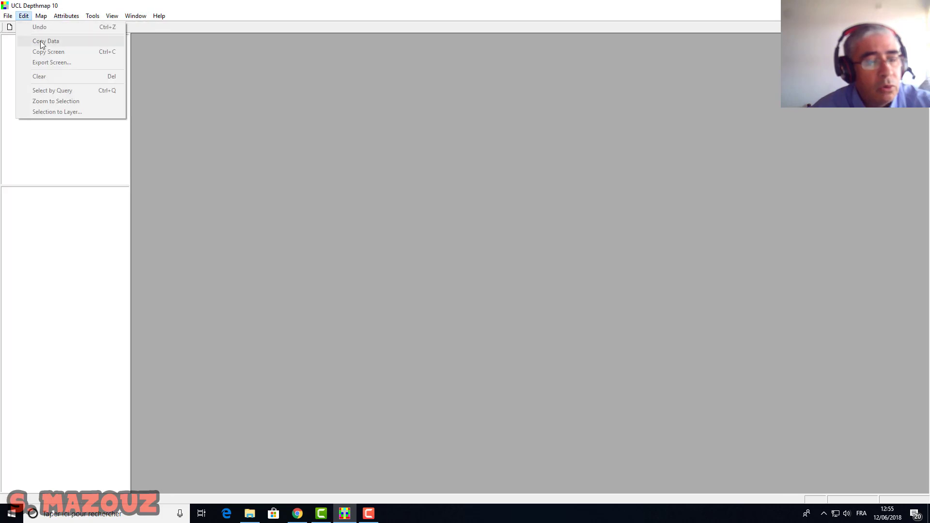
pyautogui.moveTo(11, 15)
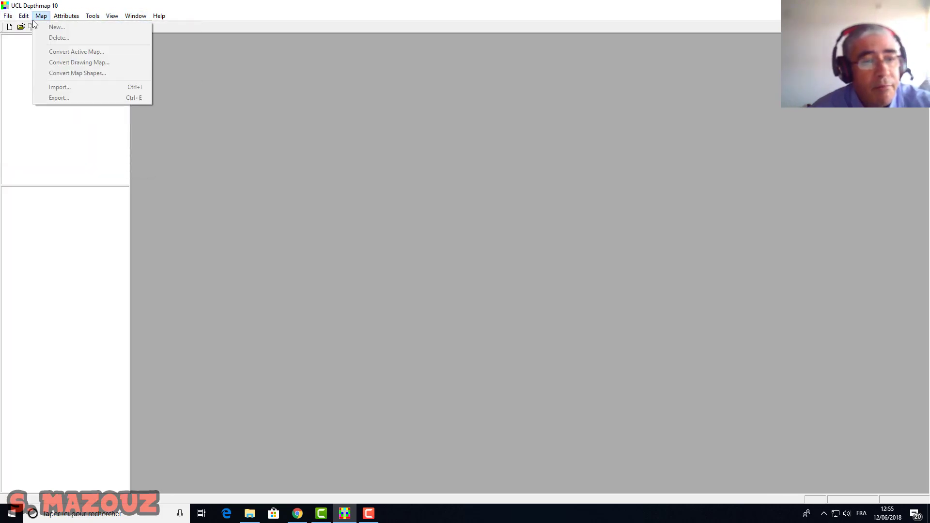
pyautogui.moveTo(55, 20)
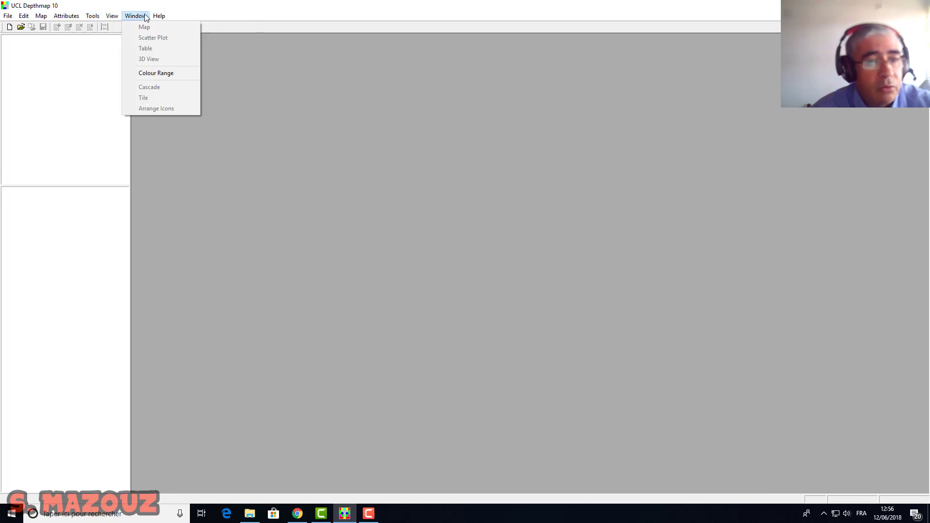
pyautogui.moveTo(93, 16)
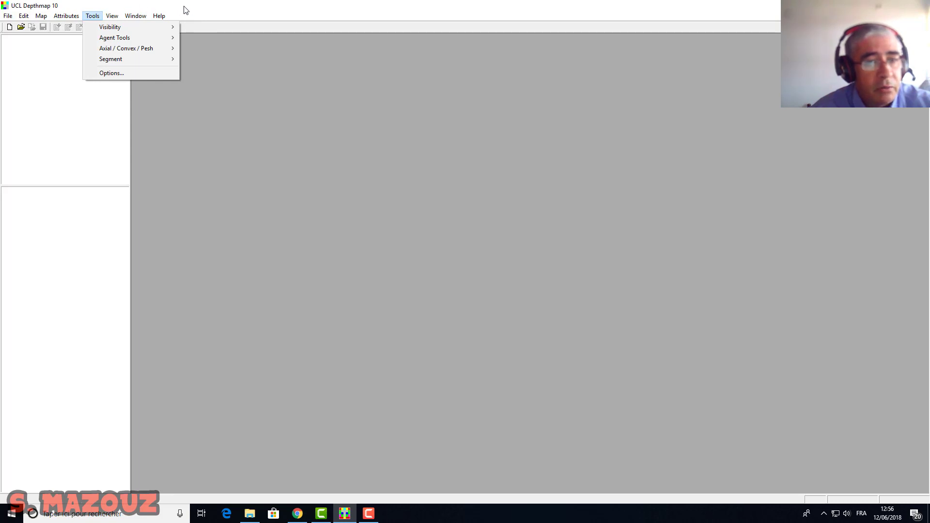
# View the program's version and copyright information, and close it.
pyautogui.click(164, 16)
pyautogui.click(160, 16)
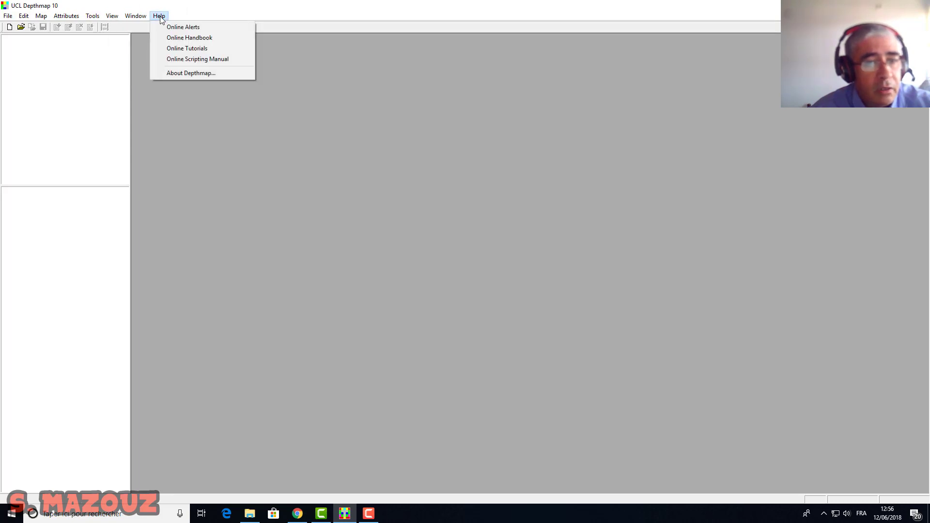
pyautogui.click(179, 74)
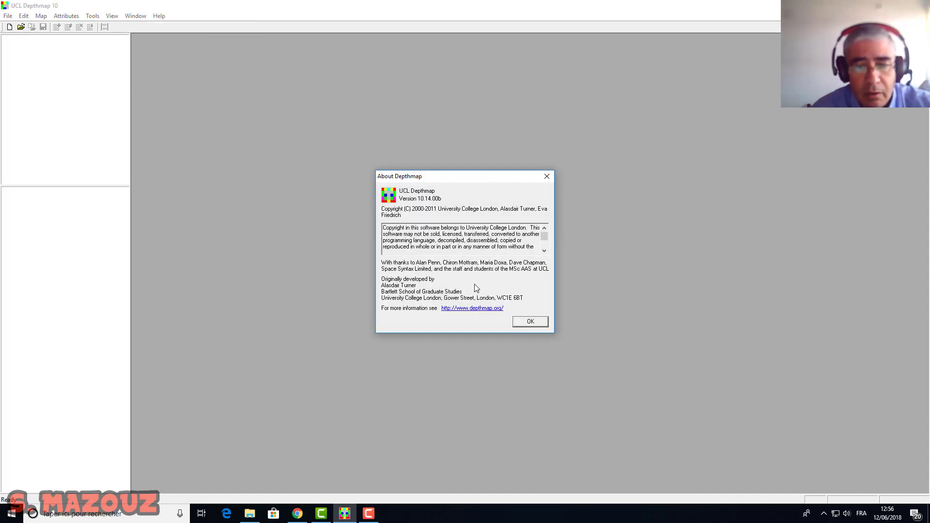
pyautogui.click(531, 322)
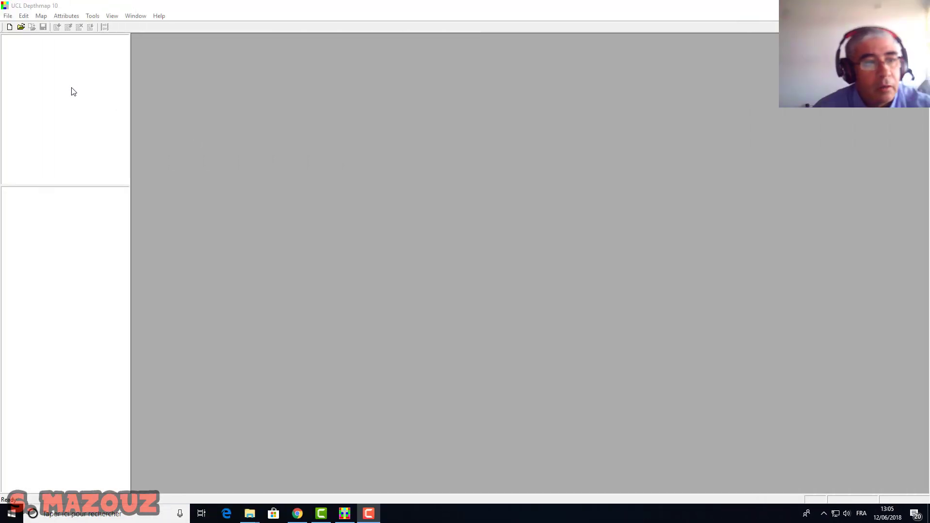
# Create a new graph workspace and import the TATE_BEST drawing from the Tate folder.
pyautogui.click(9, 27)
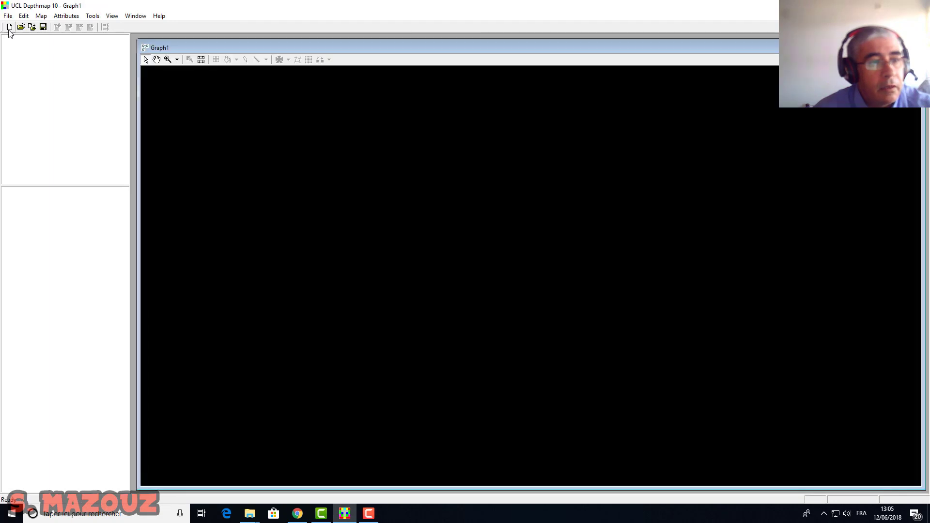
pyautogui.click(7, 18)
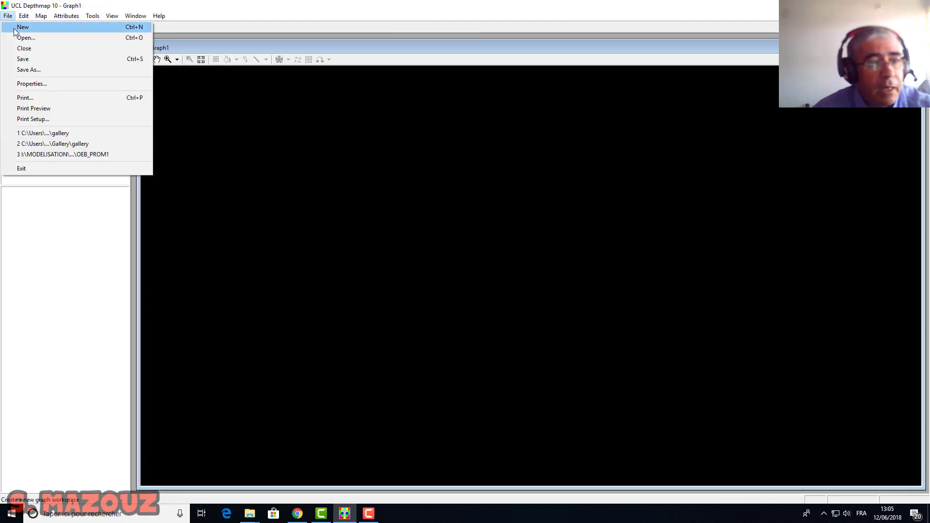
pyautogui.click(150, 6)
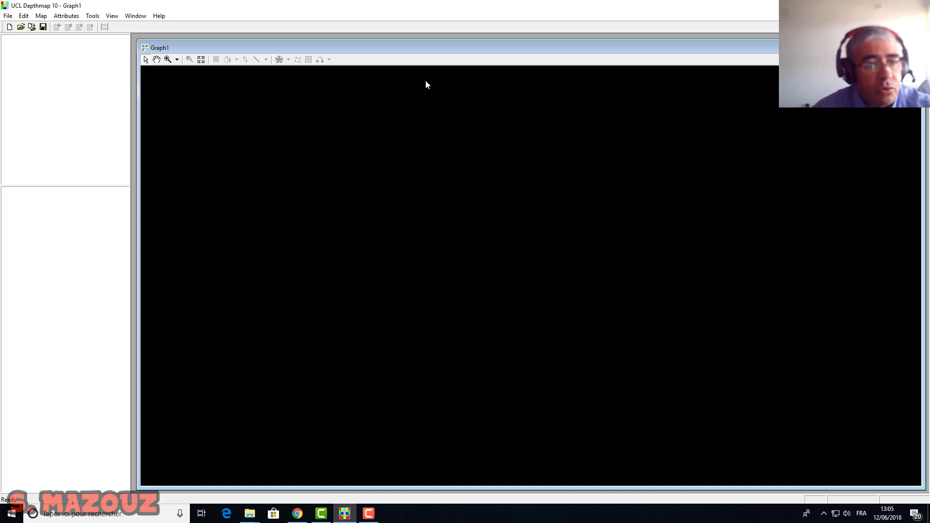
pyautogui.click(32, 27)
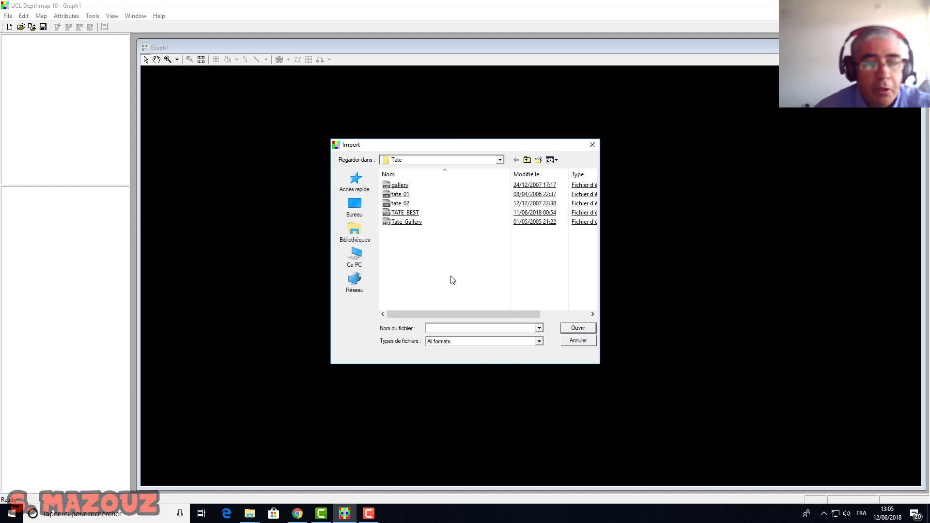
pyautogui.doubleClick(402, 214)
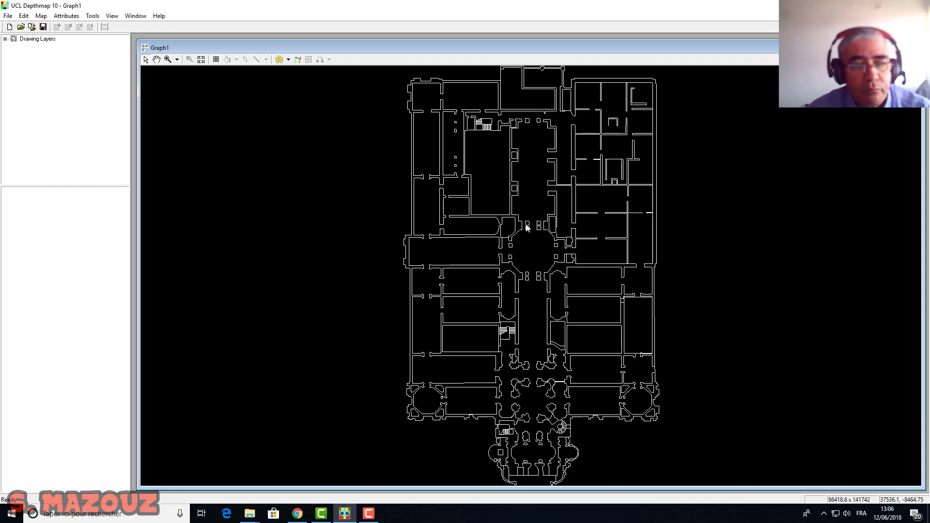
# Set a grid over the imported floor plan with a spacing of 500.
pyautogui.click(217, 60)
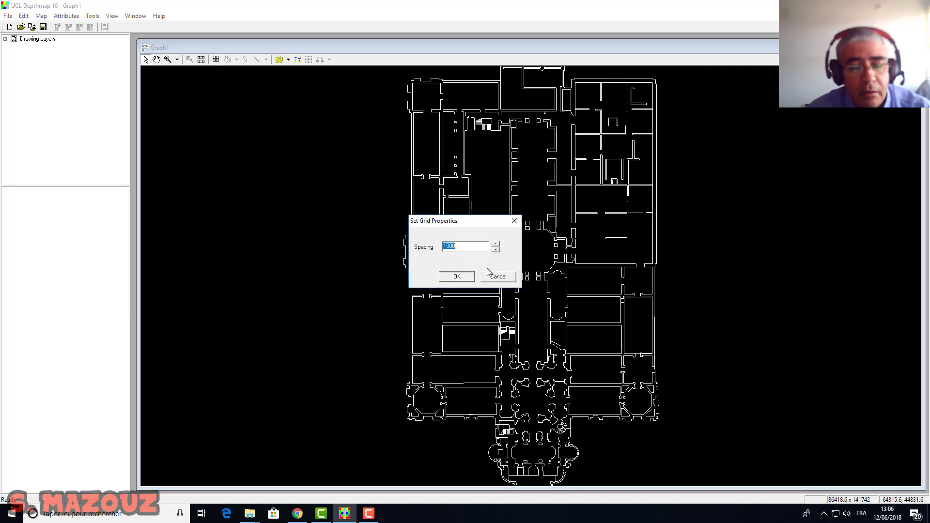
pyautogui.moveTo(460, 223); pyautogui.dragTo(343, 161)
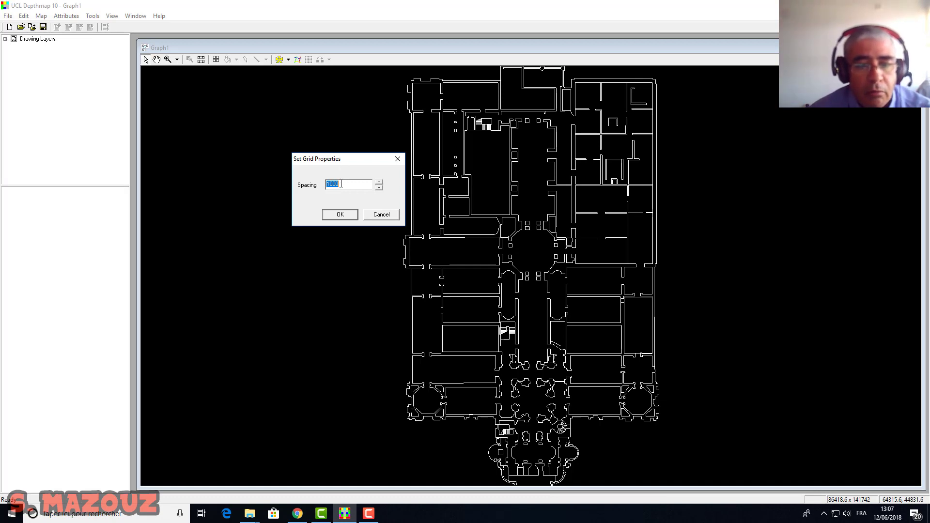
pyautogui.click(379, 187)
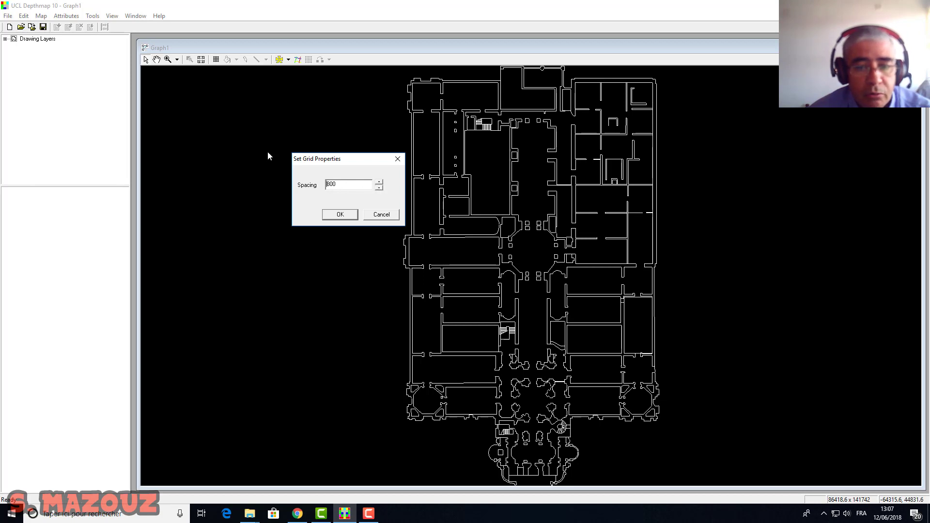
pyautogui.click(379, 189)
pyautogui.click(380, 188)
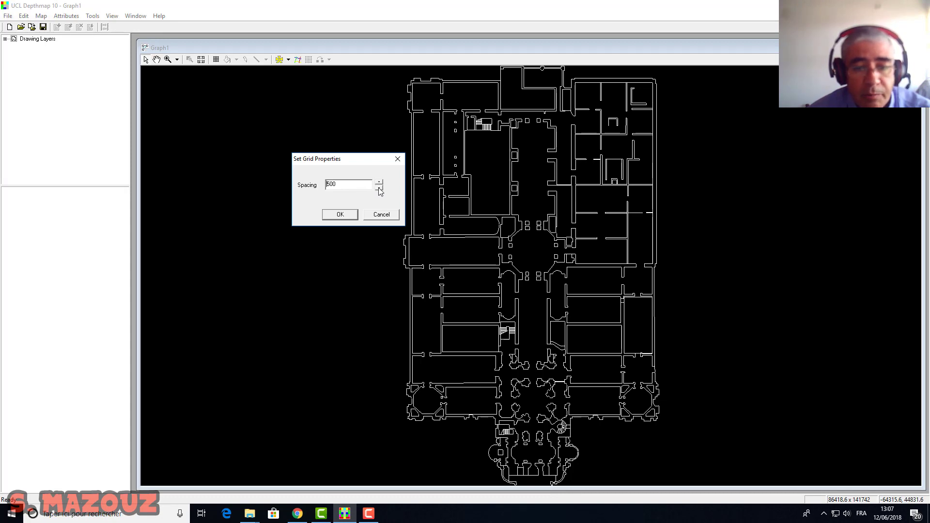
pyautogui.click(339, 215)
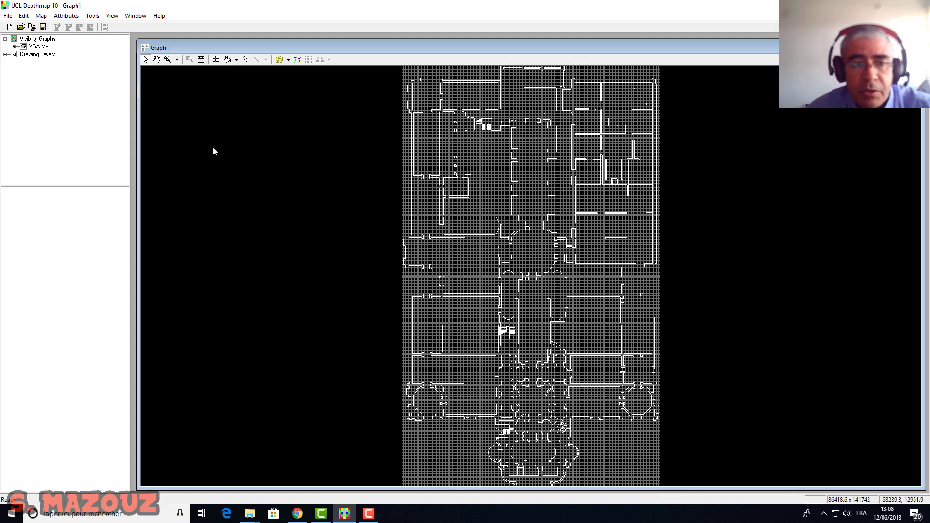
# Fill the gallery's connected open space from the central hall and make its visibility graph without a distance restriction or boundary graph.
pyautogui.click(228, 59)
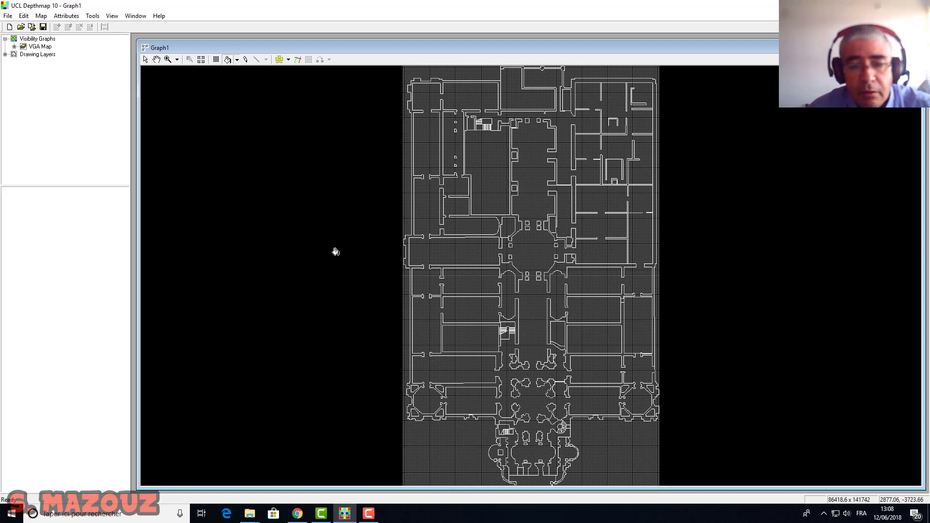
pyautogui.click(523, 306)
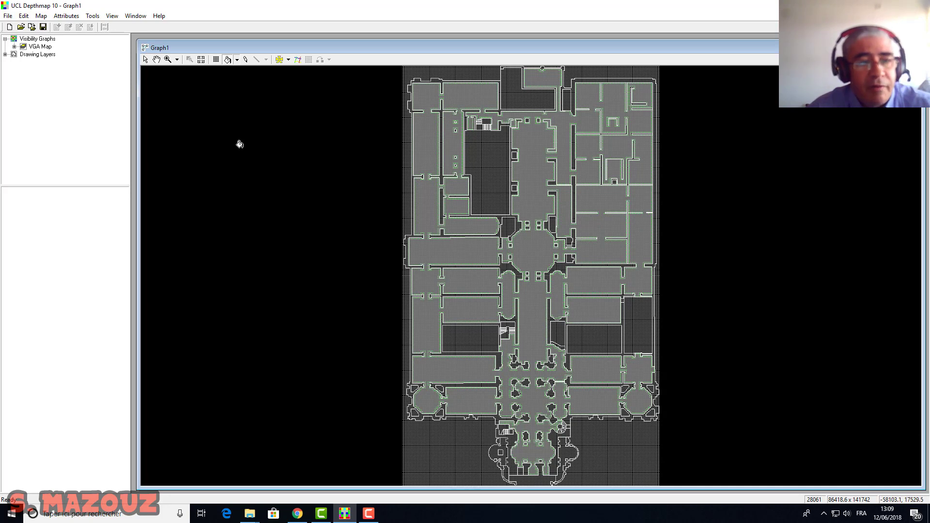
pyautogui.click(95, 18)
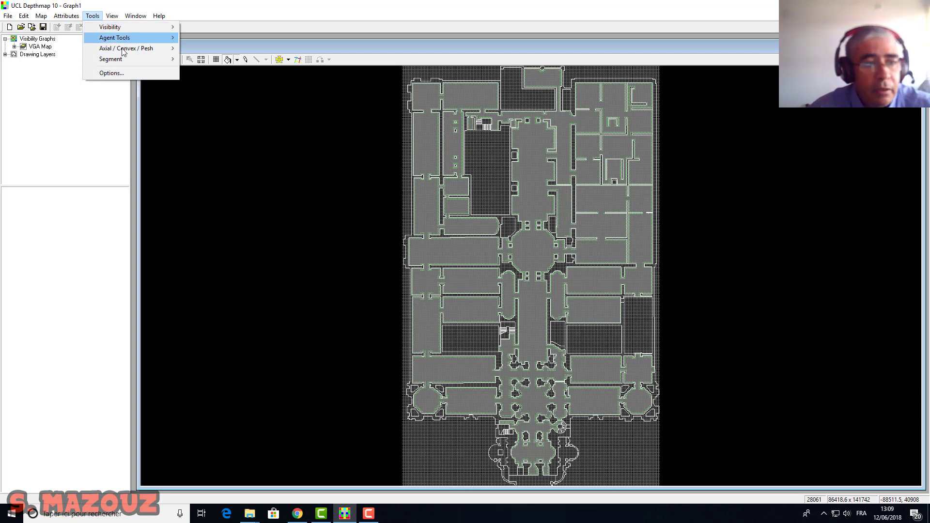
pyautogui.moveTo(115, 31)
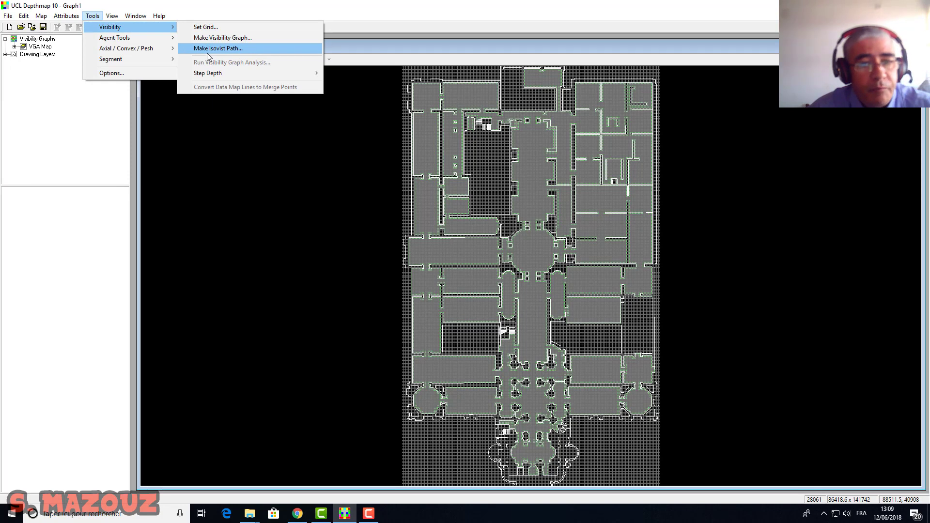
pyautogui.click(242, 39)
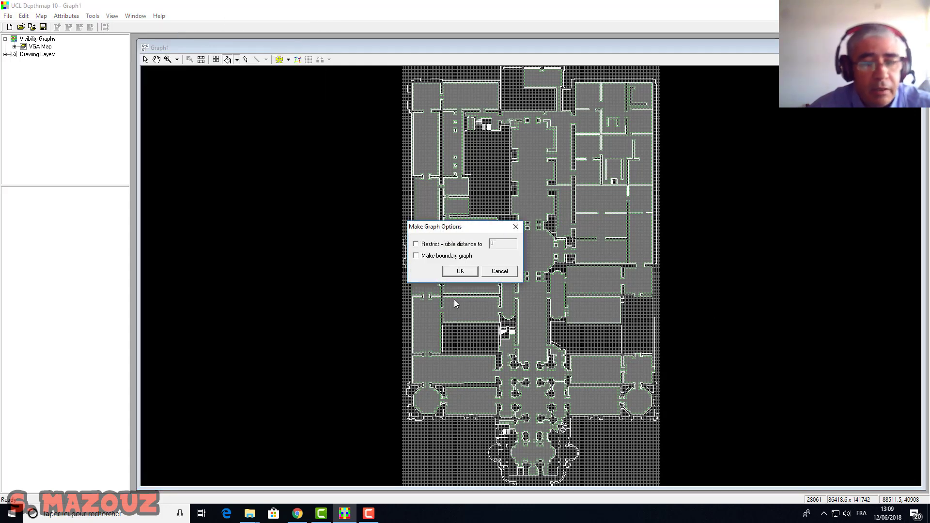
pyautogui.click(458, 272)
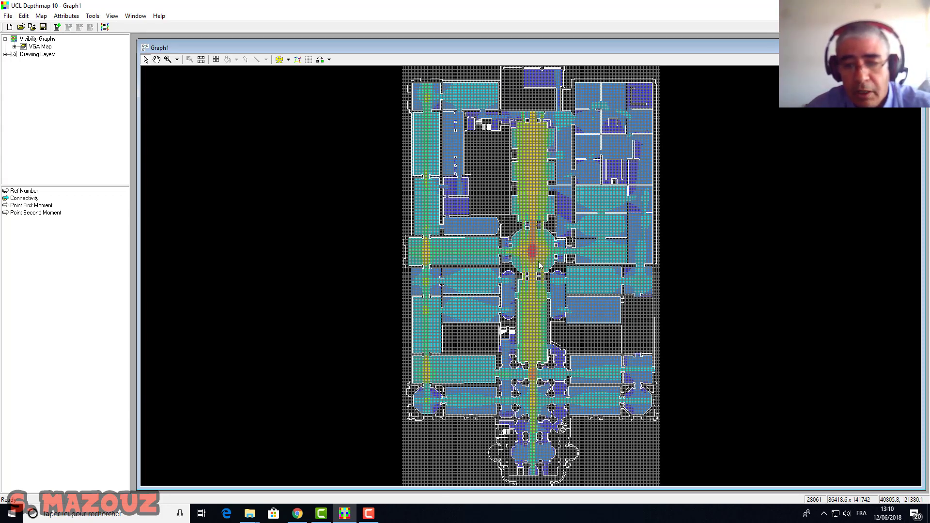
# Examine the connectivity colours and values along the central axis, the western row of rooms and the small enclosed rooms.
pyautogui.moveTo(534, 254)
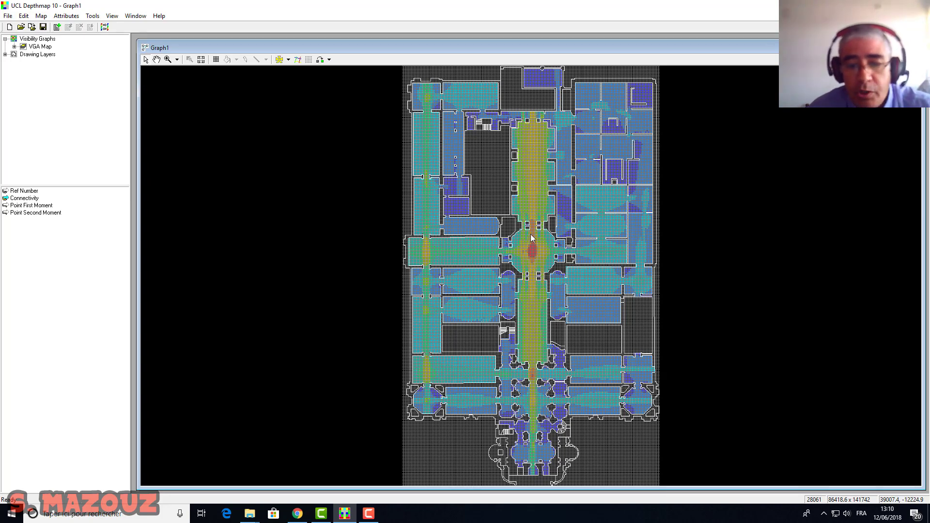
pyautogui.moveTo(533, 237)
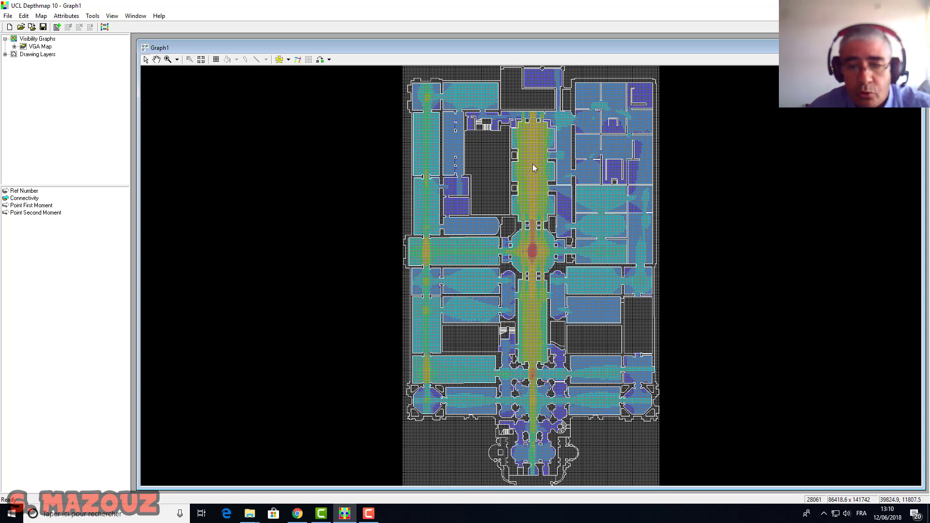
pyautogui.moveTo(533, 165)
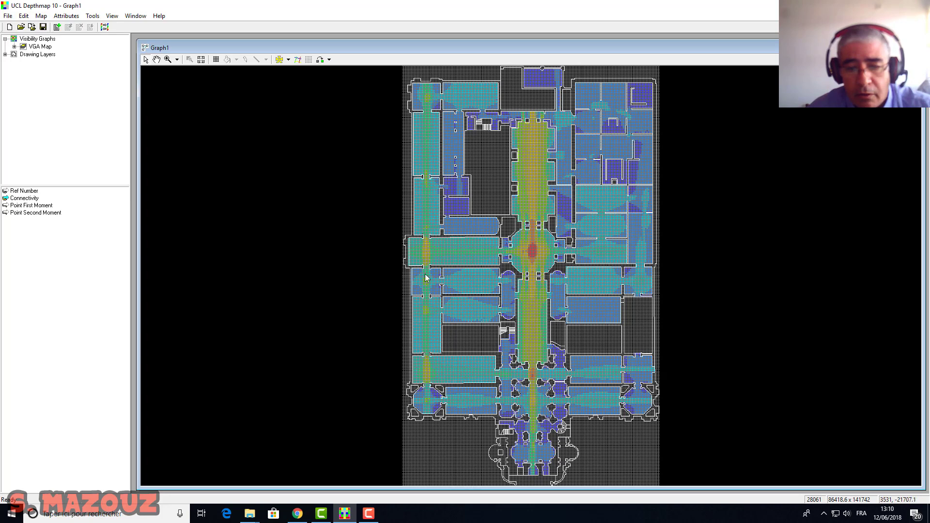
pyautogui.moveTo(425, 366)
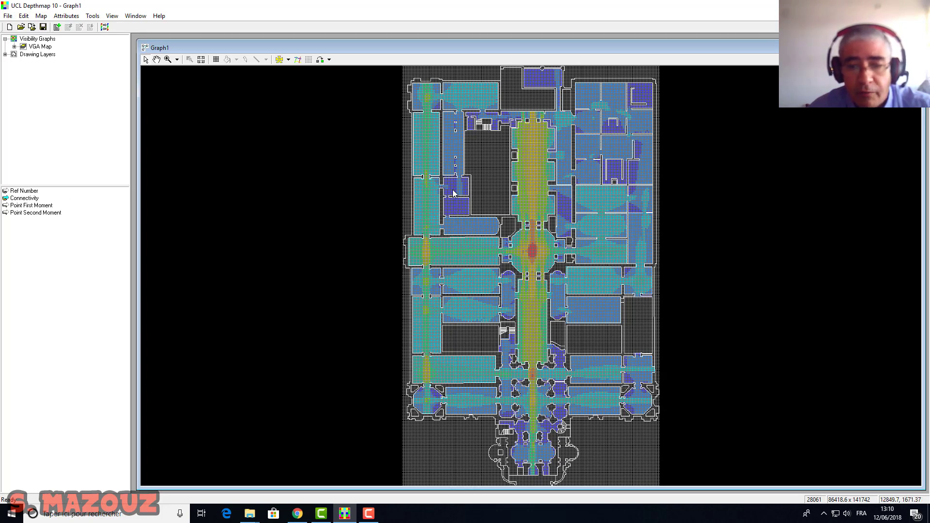
pyautogui.moveTo(452, 188)
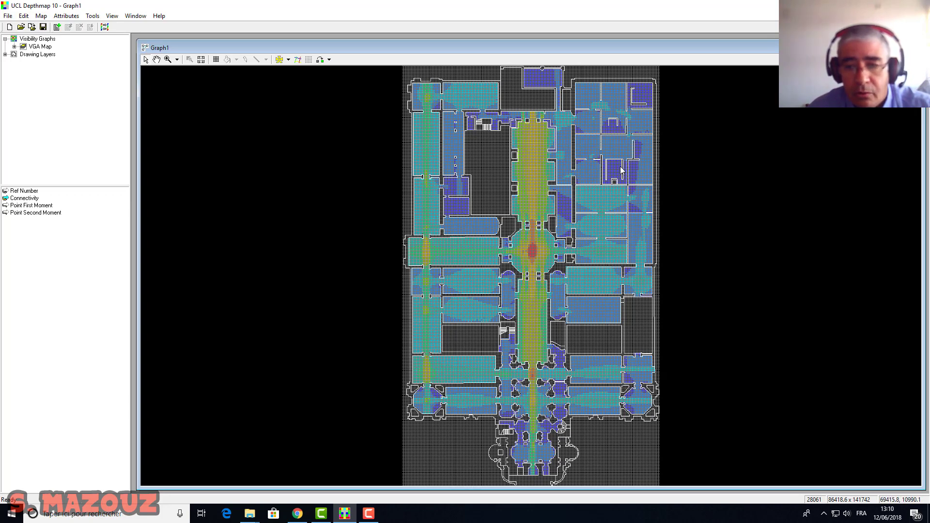
pyautogui.moveTo(622, 170)
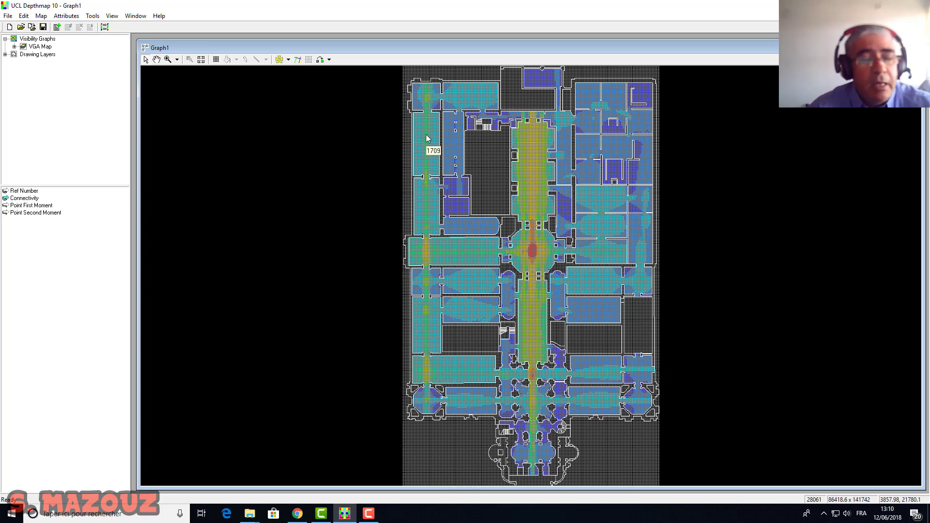
# Run visibility graph analysis calculating visibility relationships with global measures at radius n and without local measures.
pyautogui.click(93, 16)
pyautogui.moveTo(99, 28)
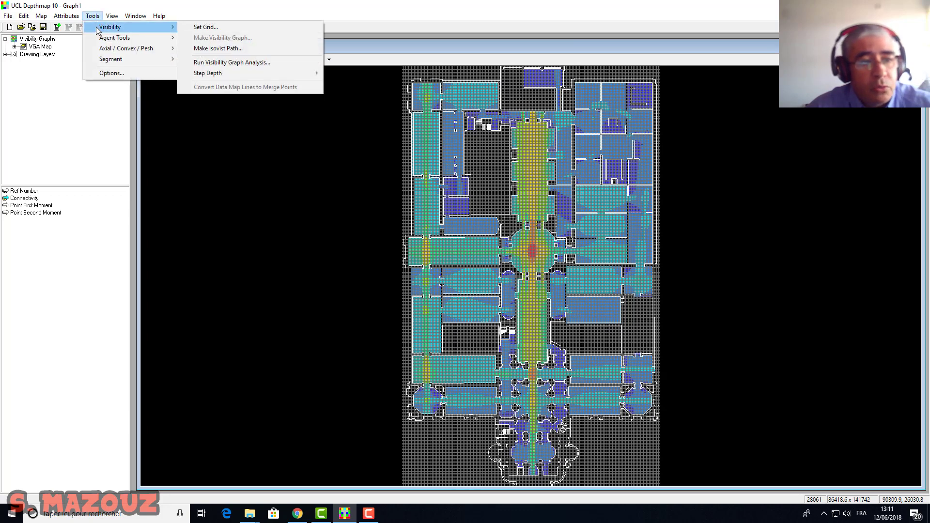
pyautogui.click(249, 66)
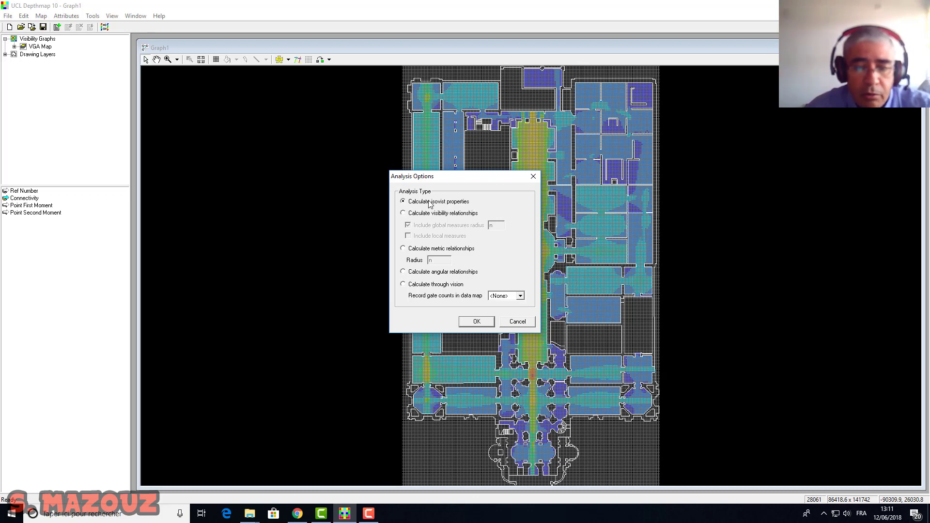
pyautogui.click(404, 213)
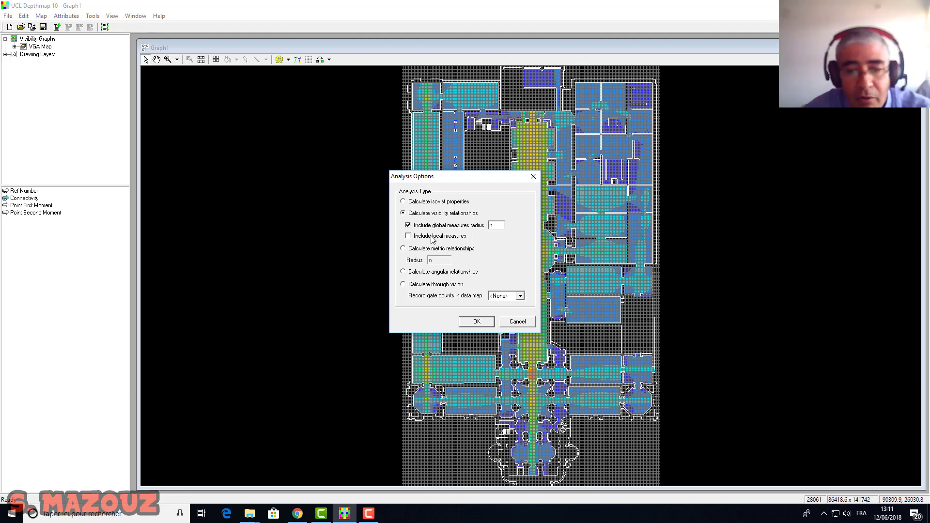
pyautogui.click(434, 237)
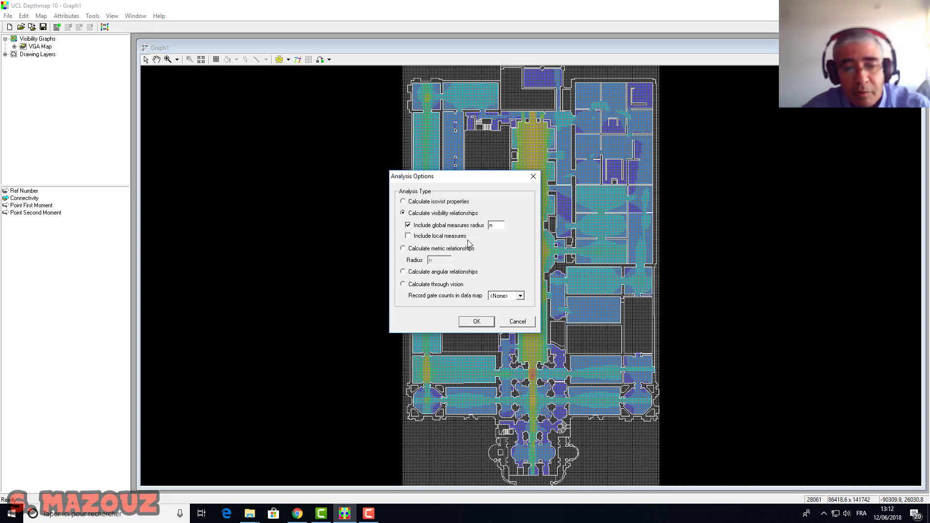
pyautogui.click(479, 322)
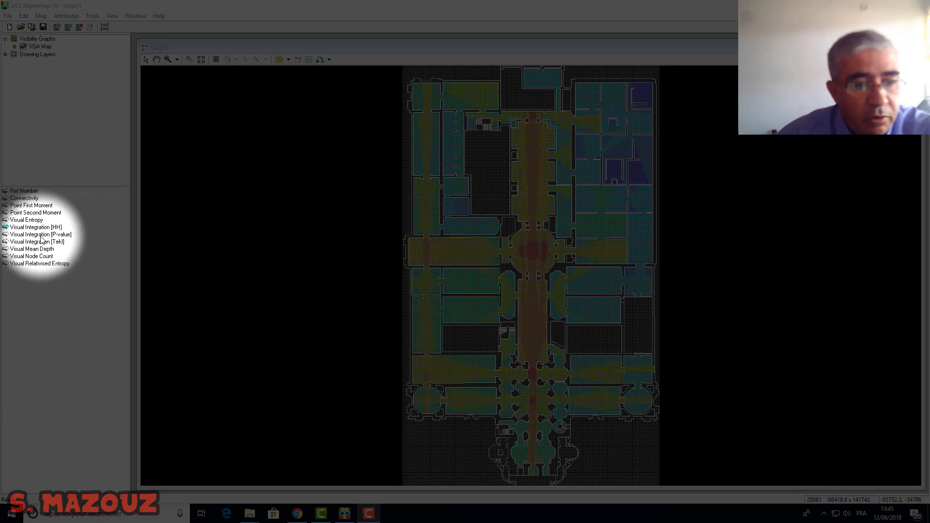
# Hide the grid lines over the gallery's Visual Integration [HH] map.
pyautogui.click(39, 241)
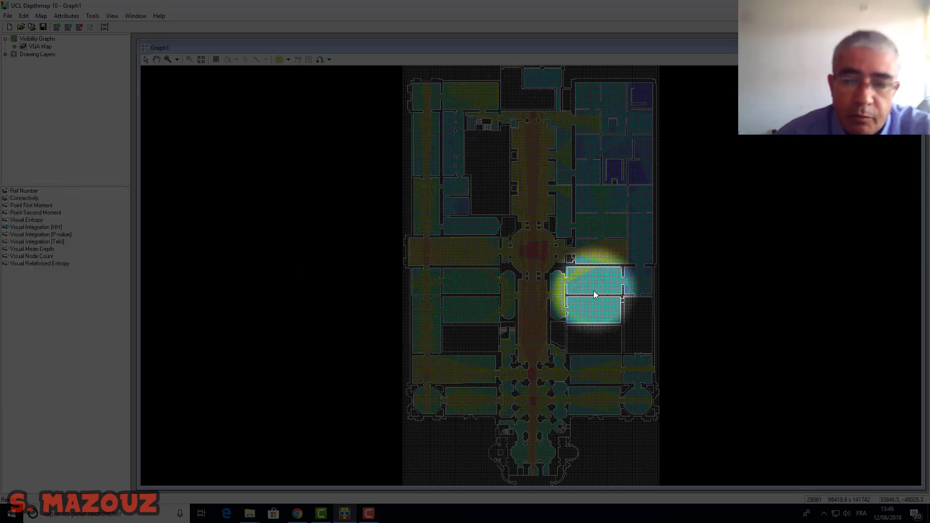
pyautogui.click(112, 15)
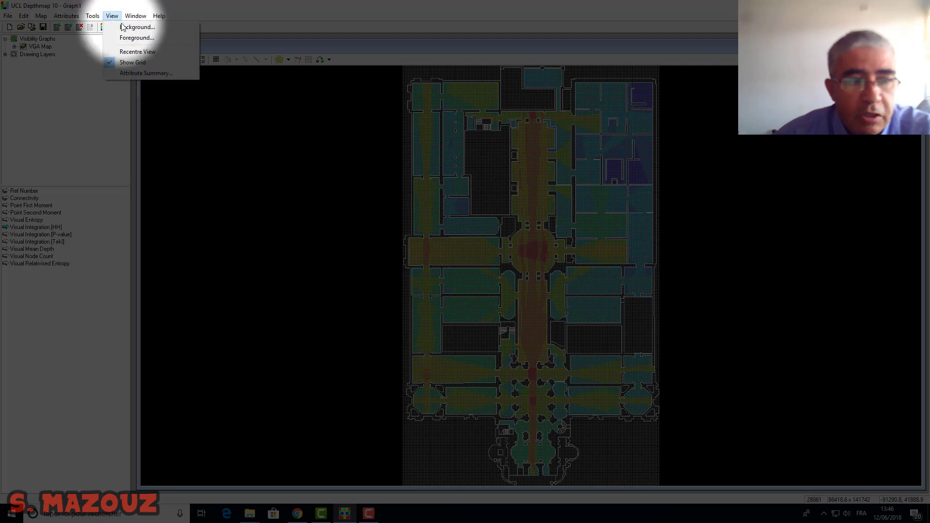
pyautogui.click(133, 62)
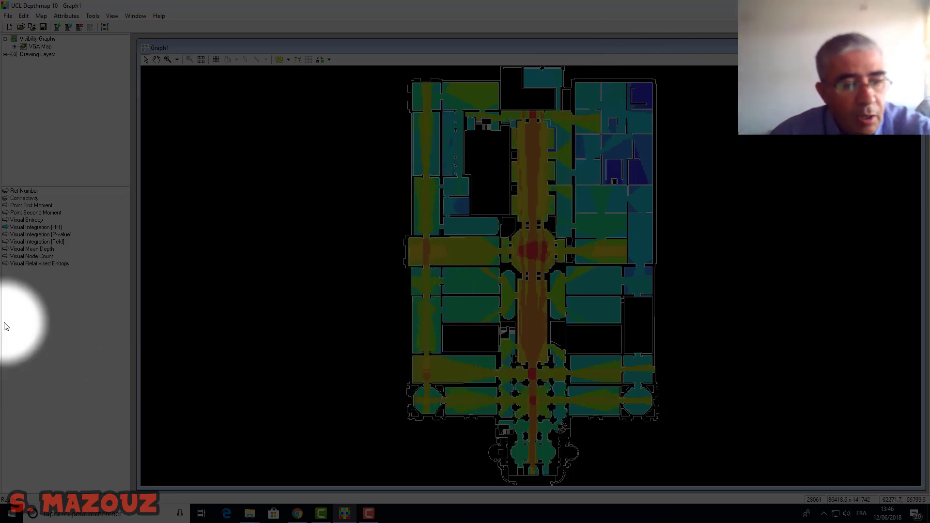
# Examine the gallery's Visual Mean Depth, Visual Node Count, Visual Relativised Entropy, Visual Entropy and Visual Integration [HH] maps in turn.
pyautogui.click(32, 249)
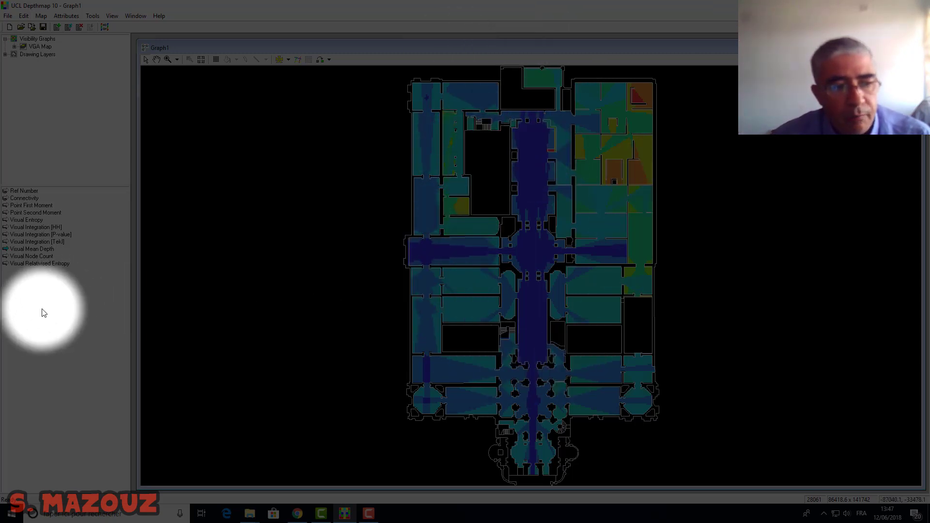
pyautogui.click(44, 256)
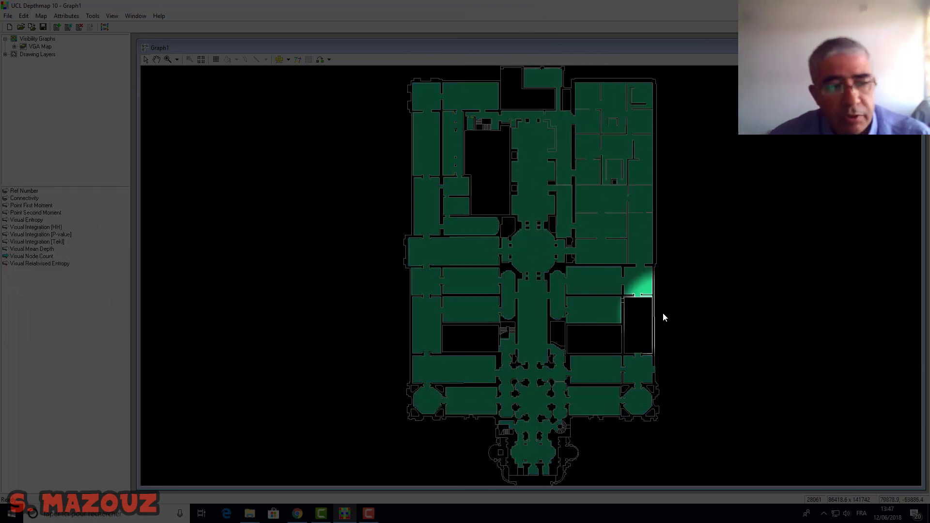
pyautogui.click(43, 264)
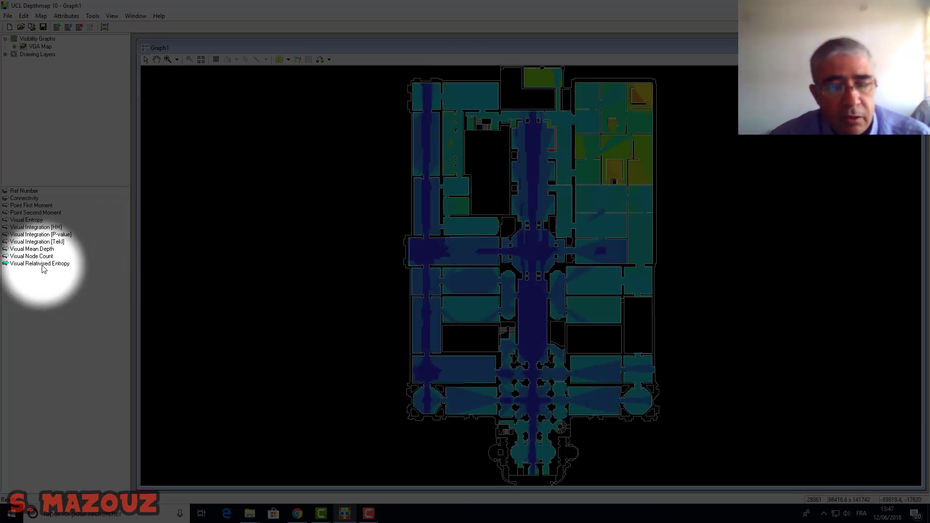
pyautogui.click(28, 220)
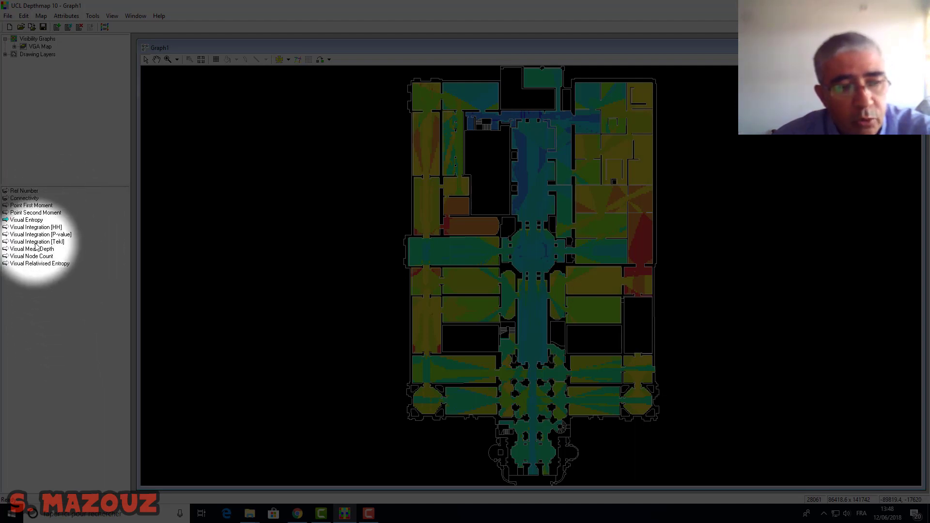
pyautogui.click(34, 227)
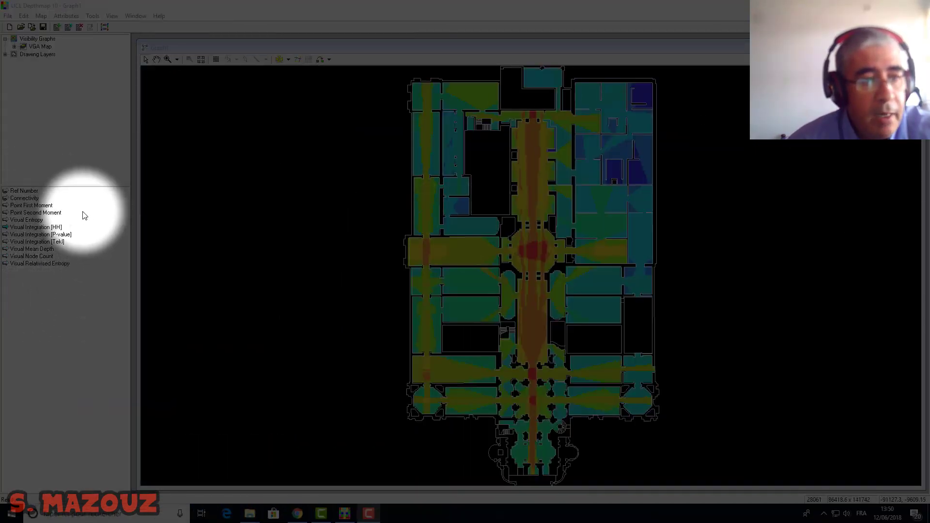
# Run visibility graph analysis calculating visibility relationships with local measures only, leaving out the global measures.
pyautogui.click(96, 16)
pyautogui.moveTo(103, 30)
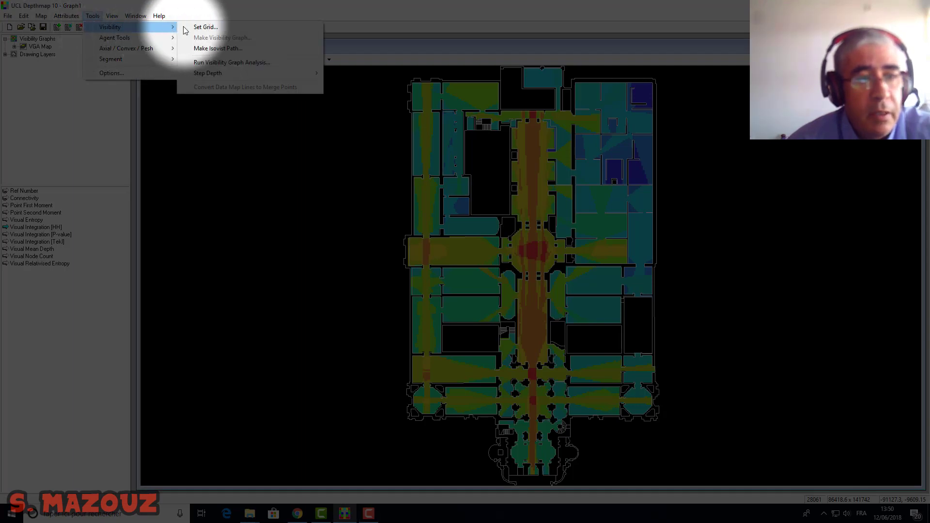
pyautogui.click(231, 65)
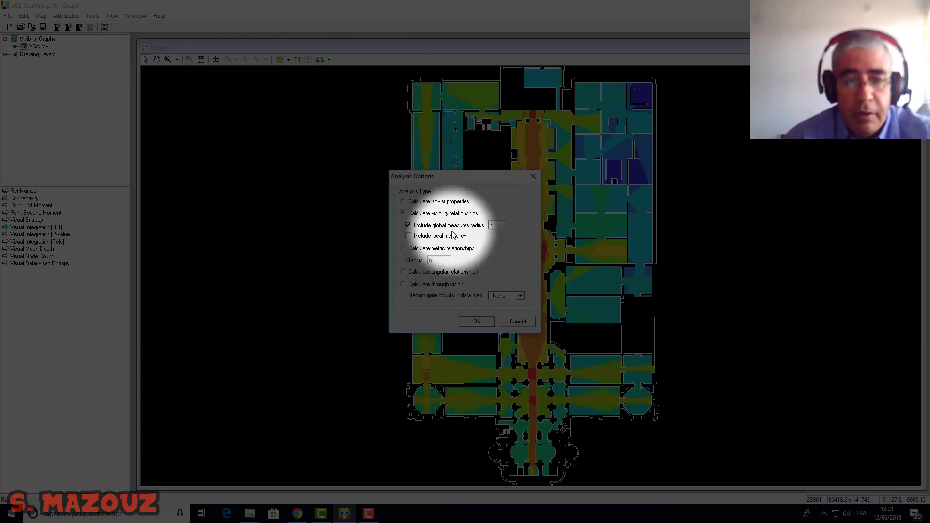
pyautogui.click(411, 225)
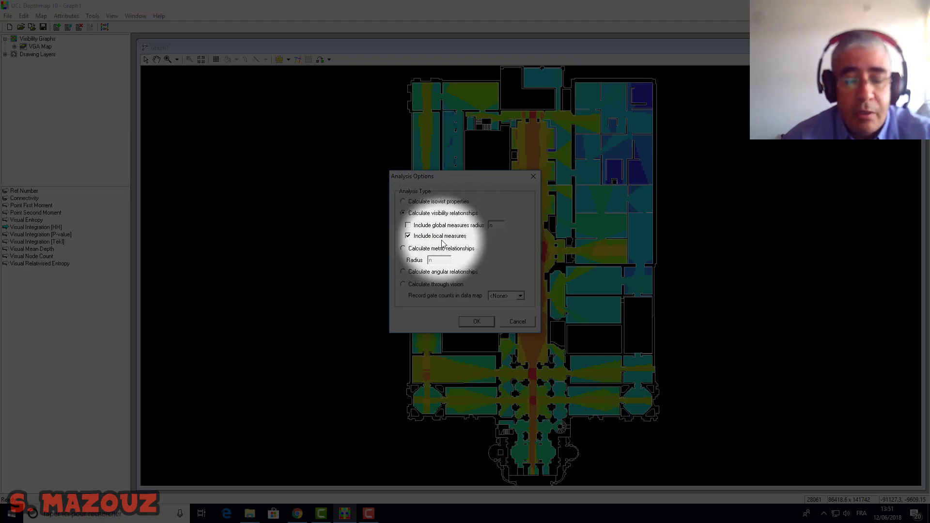
pyautogui.click(477, 323)
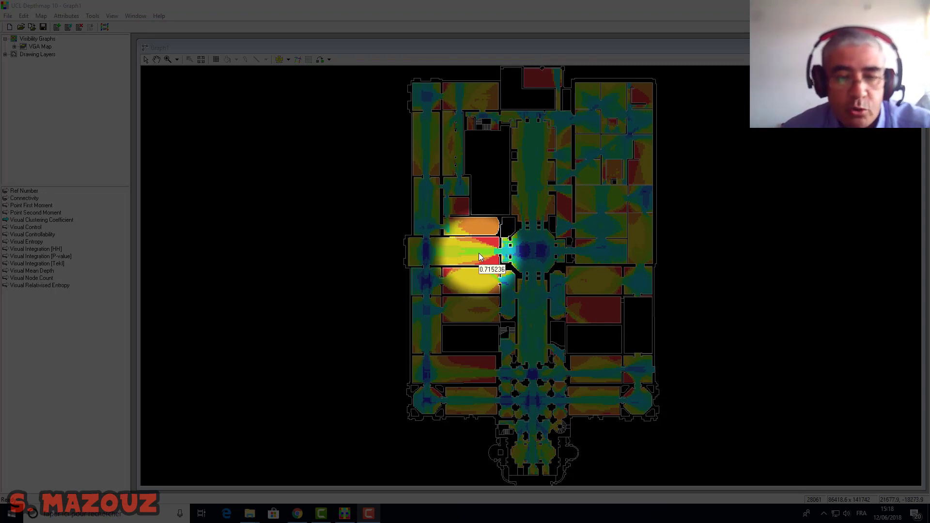
# Compare the gallery's Visual Clustering Coefficient, Visual Control, Visual Controllability and Visual Entropy maps, ending on Visual Control.
pyautogui.click(53, 222)
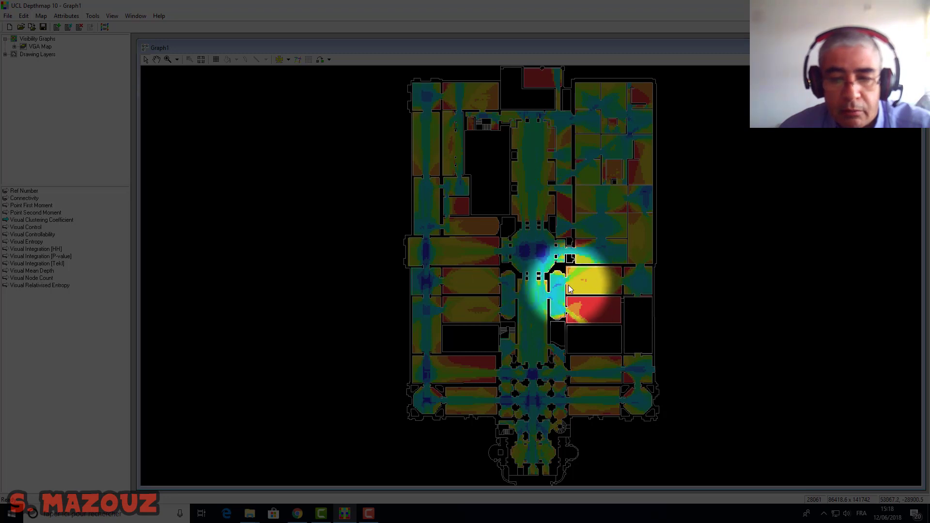
pyautogui.click(31, 227)
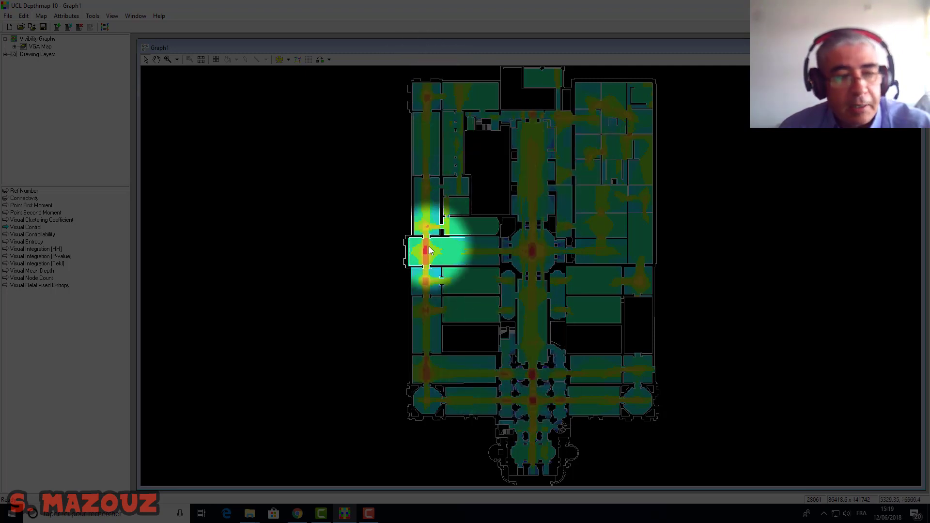
pyautogui.click(34, 235)
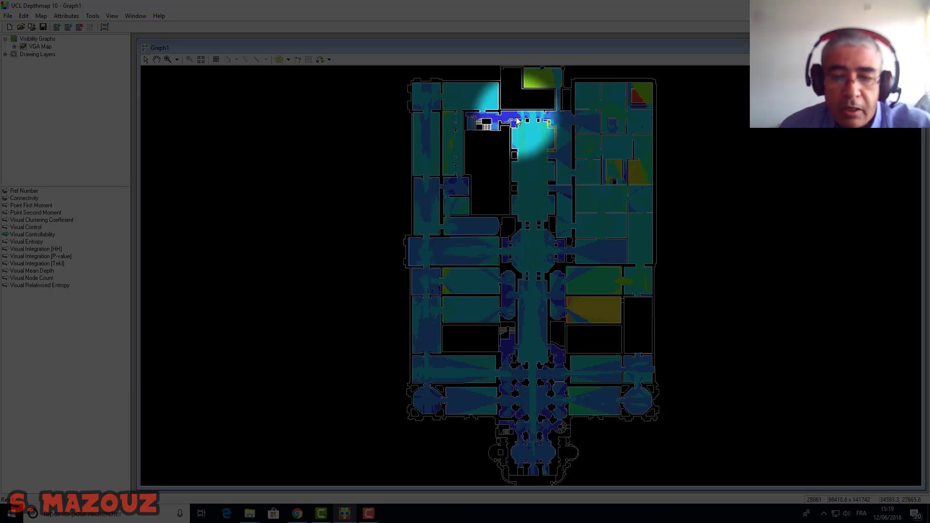
pyautogui.click(30, 220)
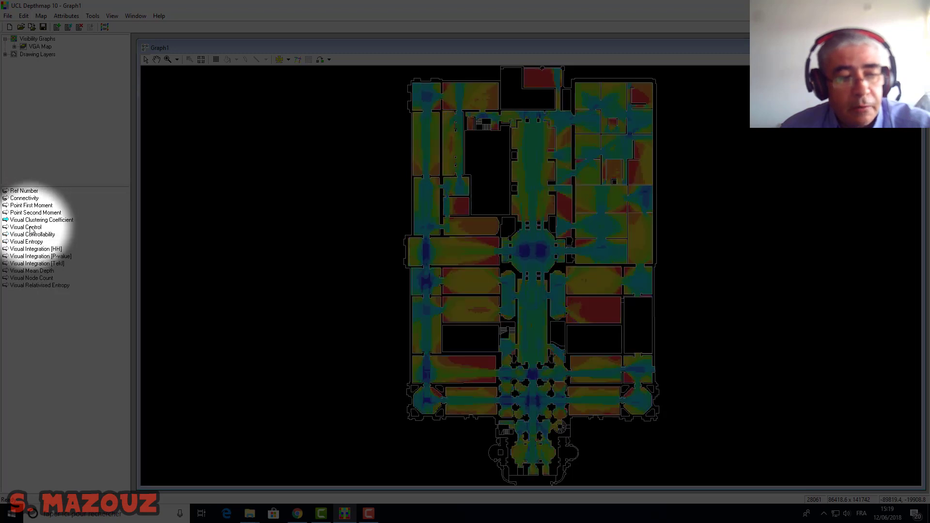
pyautogui.click(32, 234)
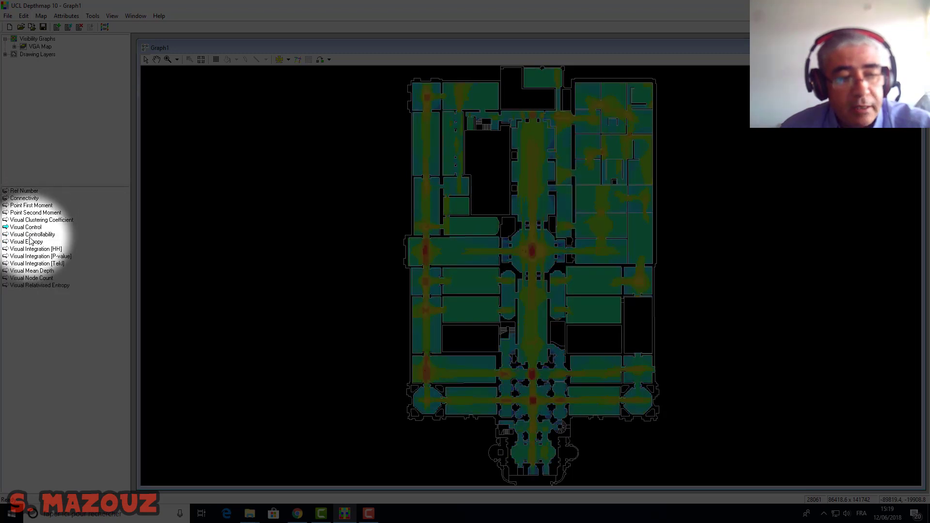
pyautogui.click(30, 243)
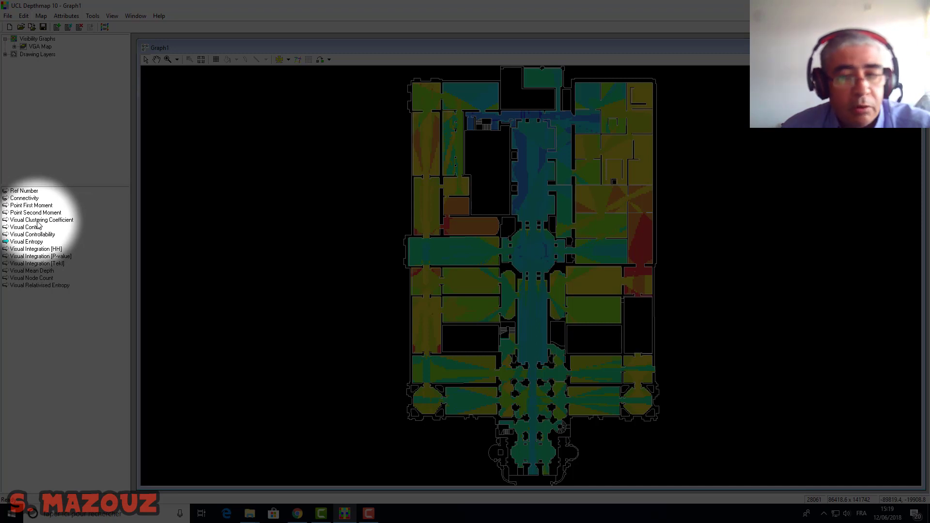
pyautogui.click(37, 222)
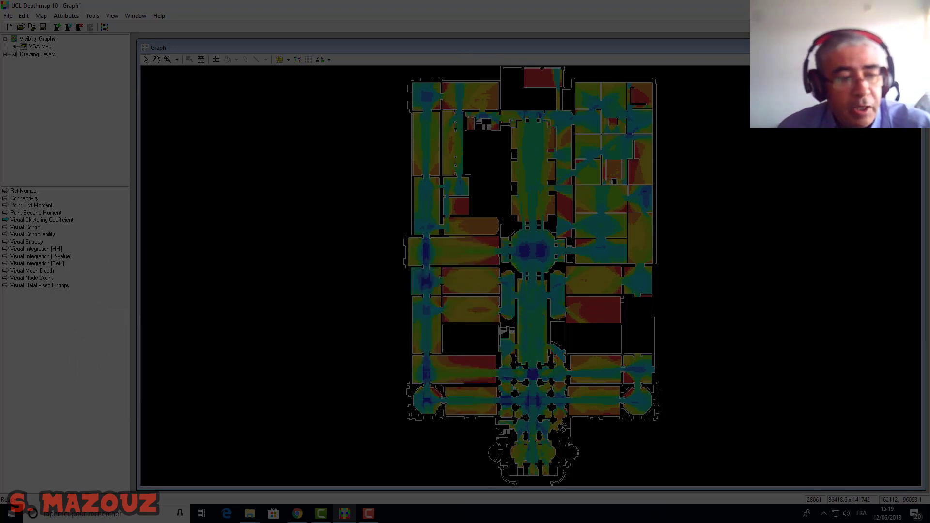
pyautogui.click(38, 227)
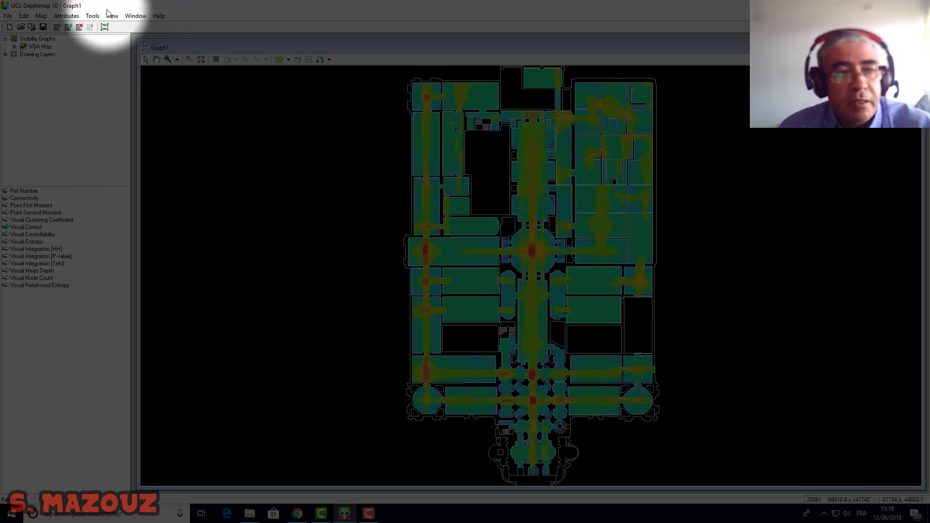
pyautogui.click(93, 15)
pyautogui.moveTo(107, 32)
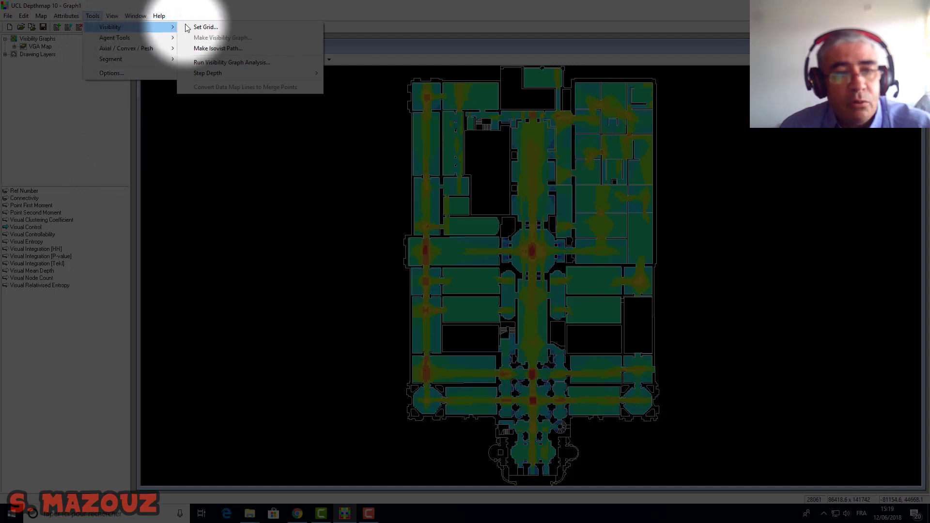
pyautogui.click(210, 63)
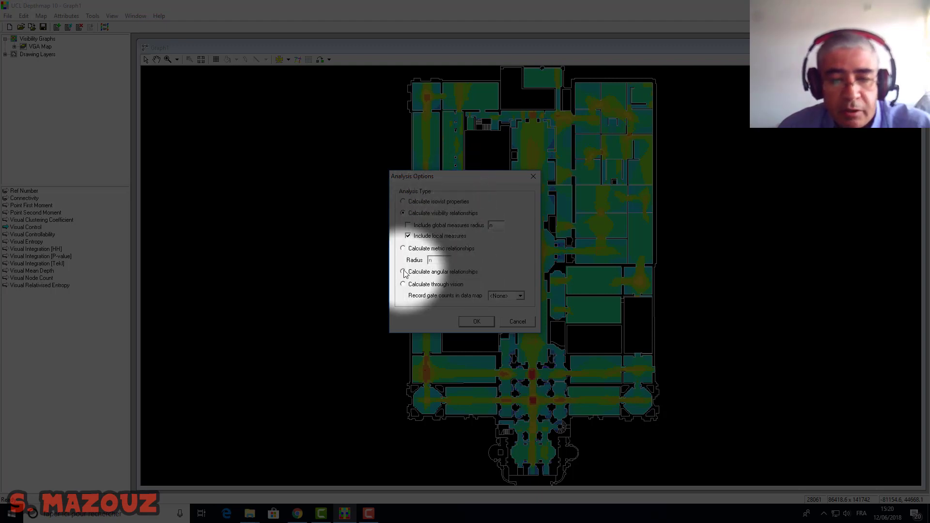
pyautogui.click(475, 321)
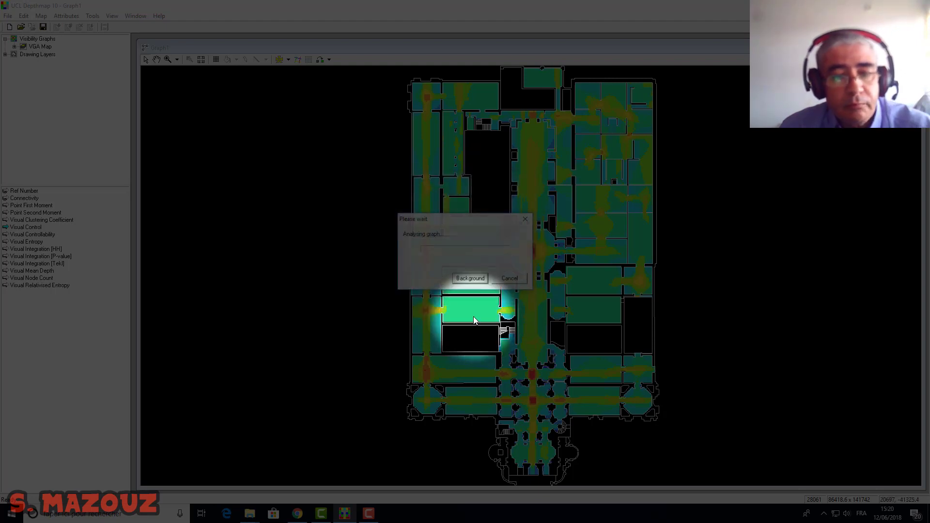
pyautogui.click(499, 279)
pyautogui.click(93, 16)
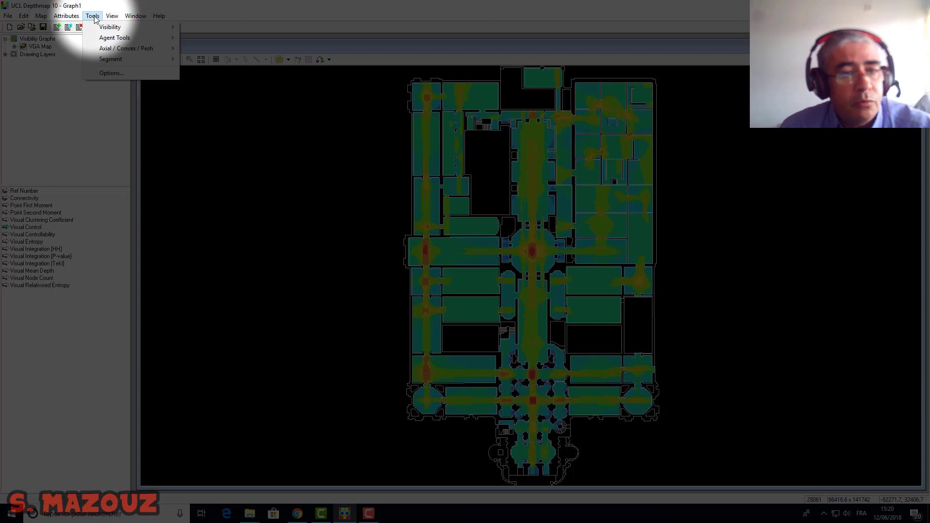
pyautogui.click(284, 14)
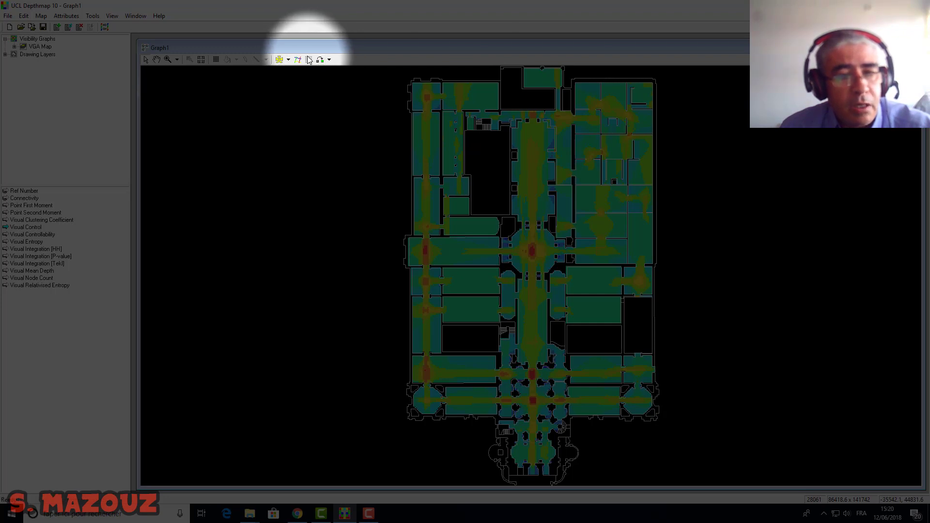
# Create a quarter isovist (90 degrees) from the entrance hall of the gallery plan.
pyautogui.click(455, 157)
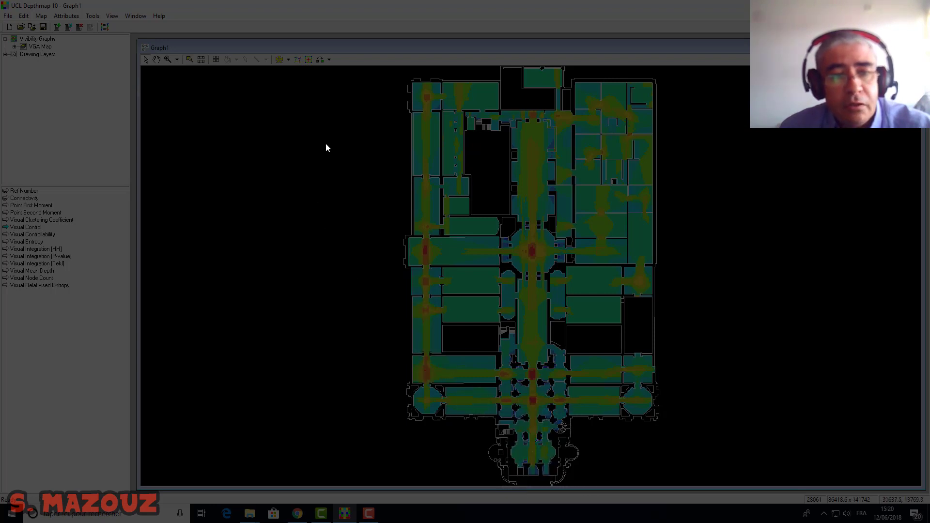
pyautogui.click(280, 59)
pyautogui.click(538, 441)
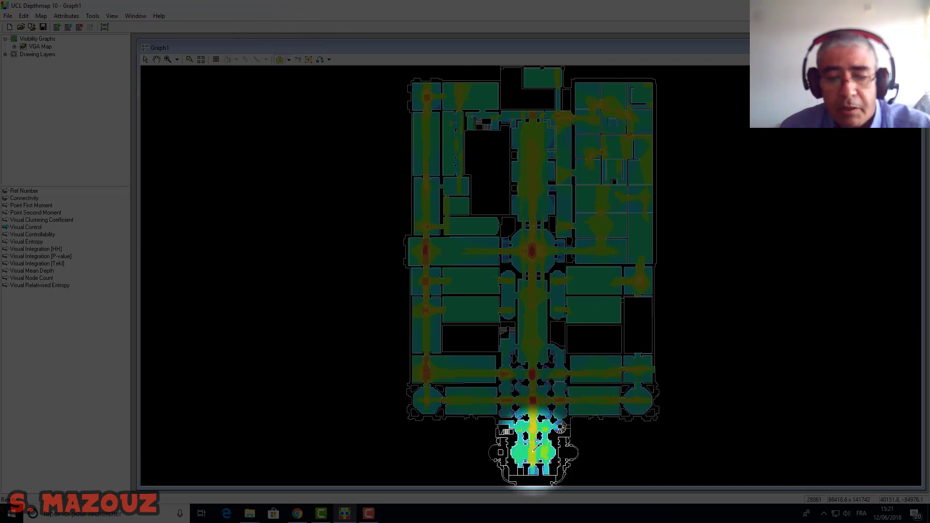
pyautogui.click(537, 446)
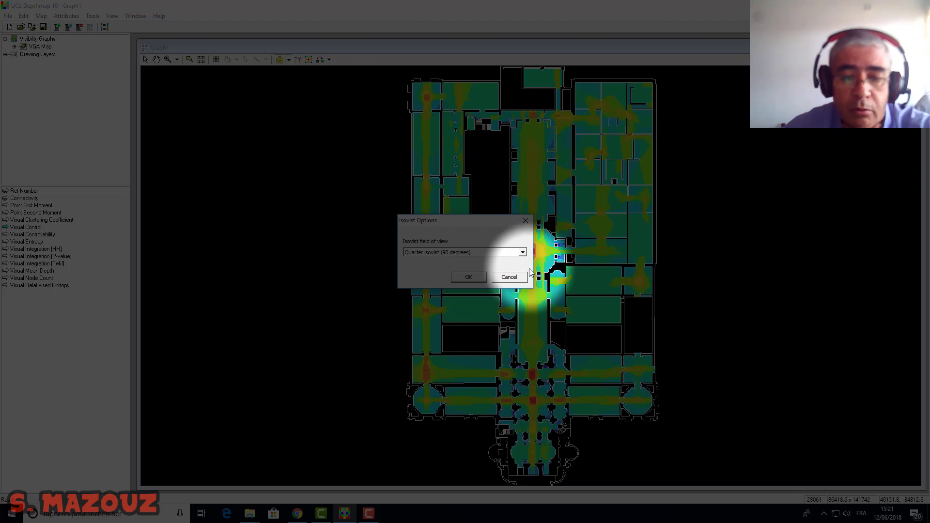
pyautogui.click(522, 252)
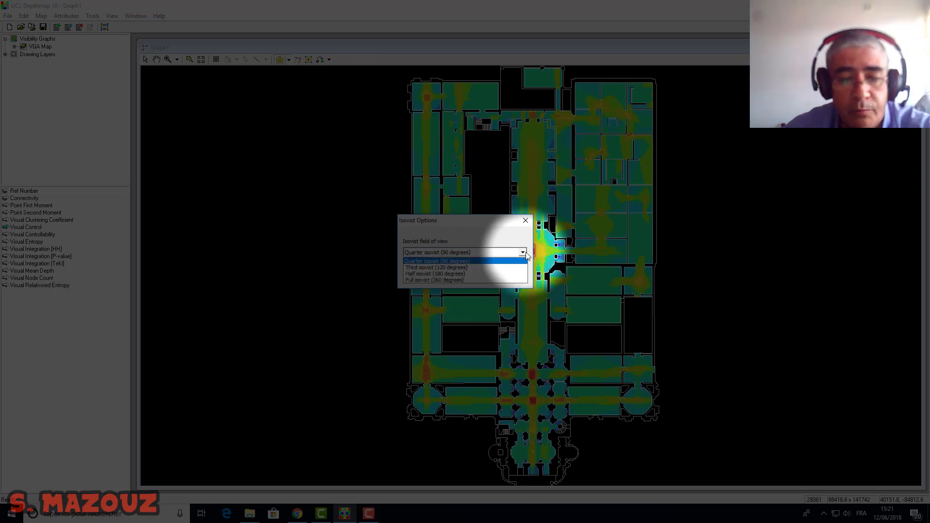
pyautogui.click(440, 262)
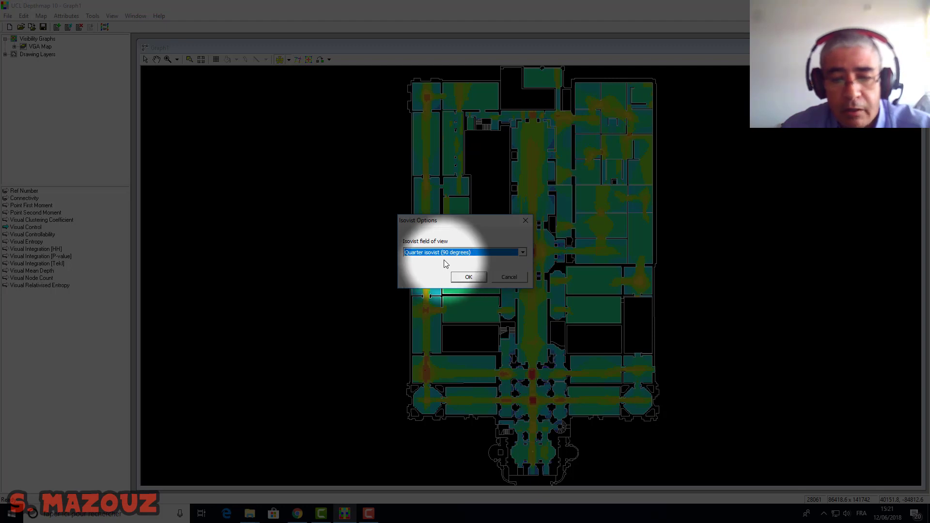
pyautogui.click(468, 277)
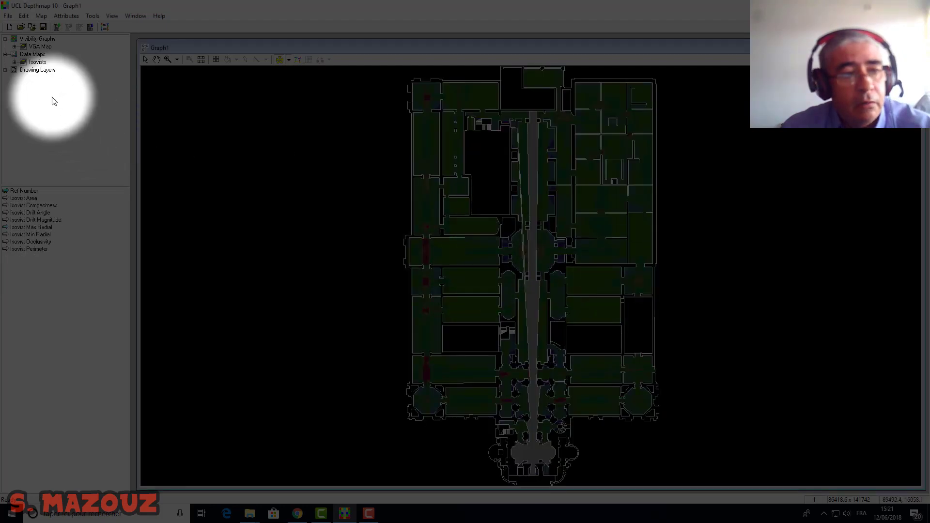
# Hide the VGA Map and add quarter isovists (90 degrees) at four points along the gallery's central axis, ending in the large octagonal hall.
pyautogui.click(24, 48)
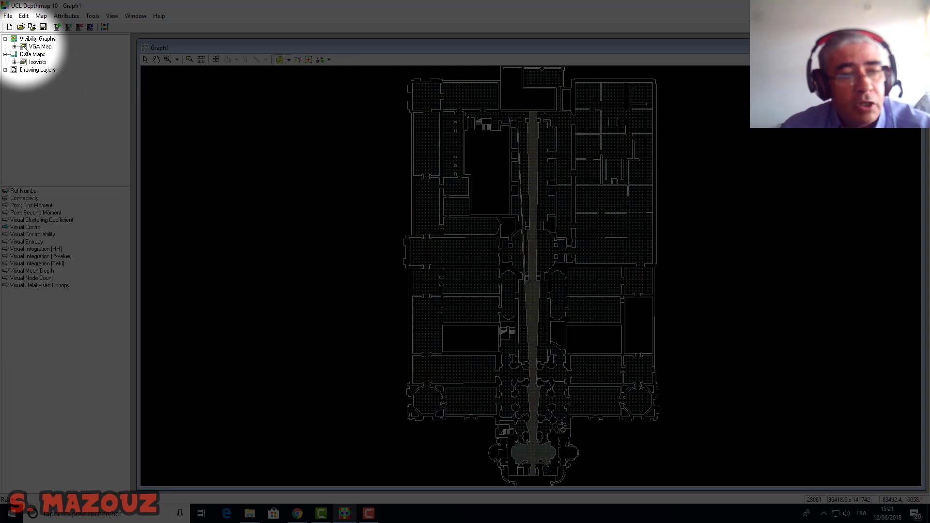
pyautogui.click(23, 47)
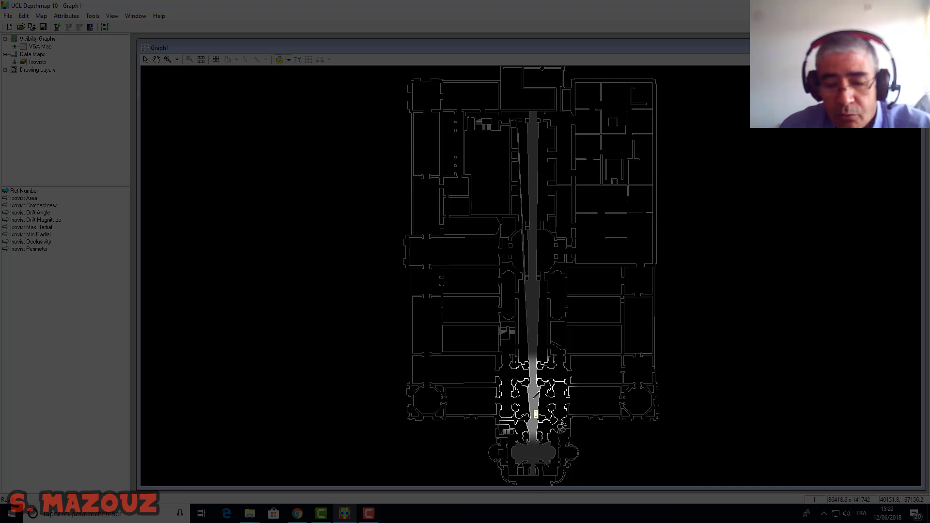
pyautogui.click(536, 395)
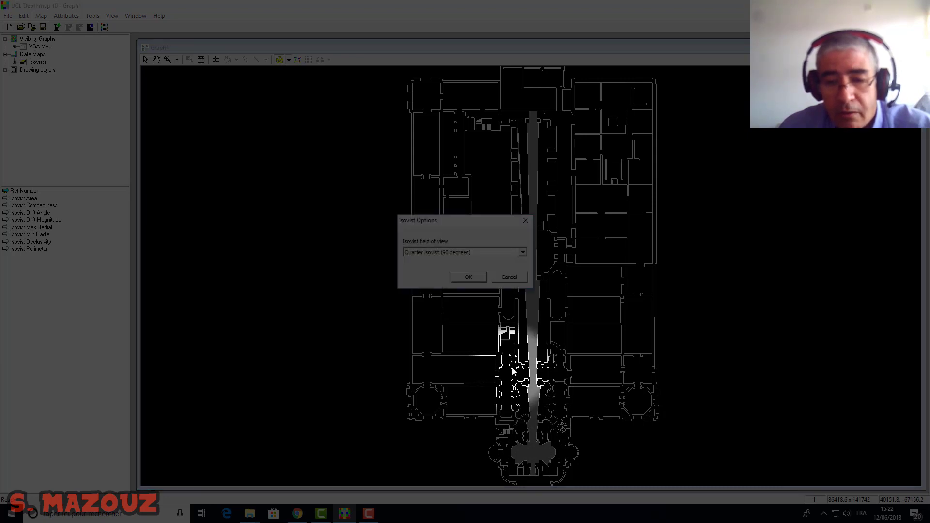
pyautogui.click(468, 277)
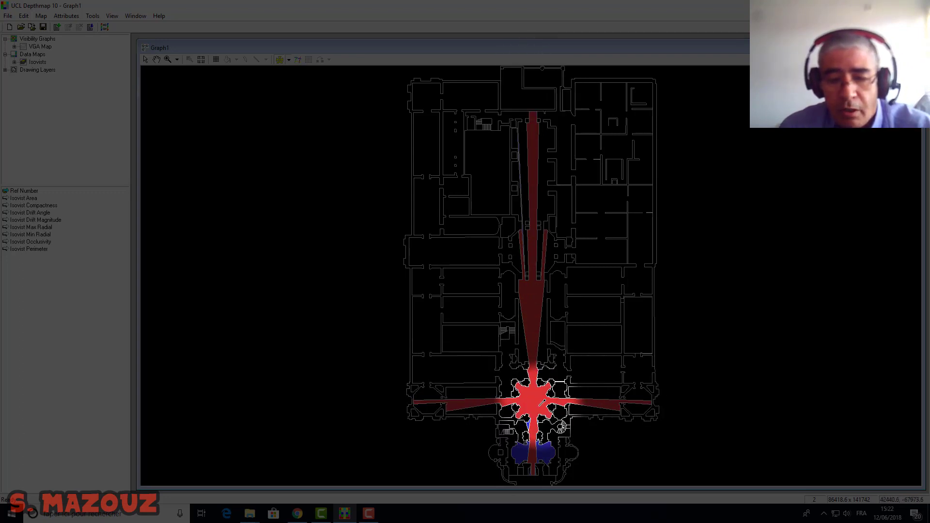
pyautogui.click(532, 398)
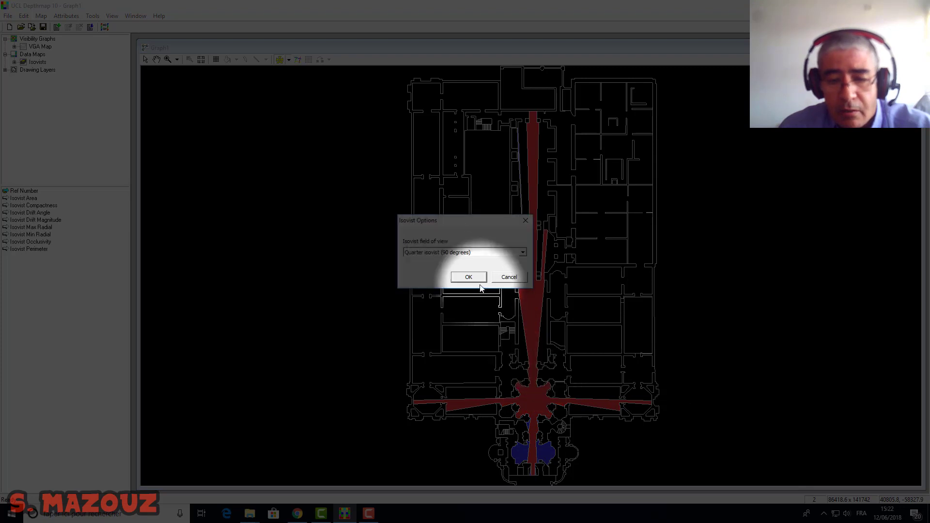
pyautogui.click(481, 280)
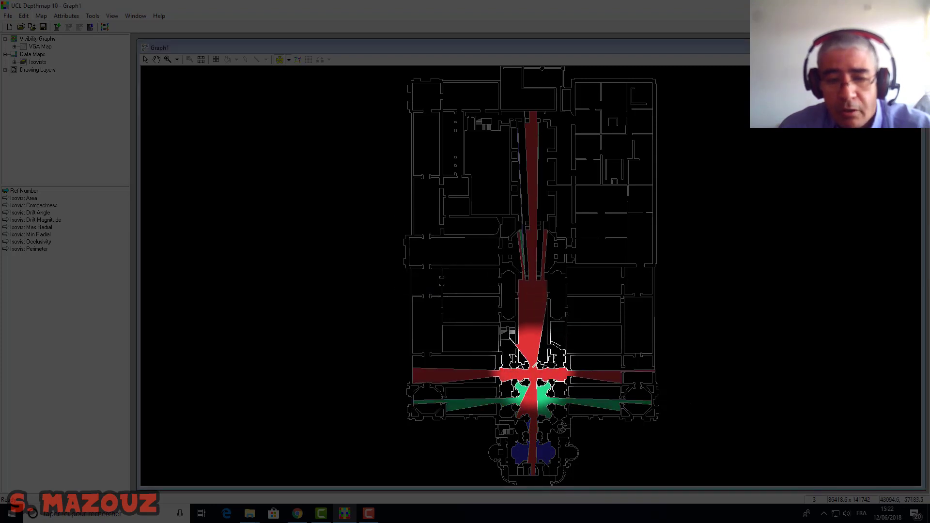
pyautogui.click(536, 313)
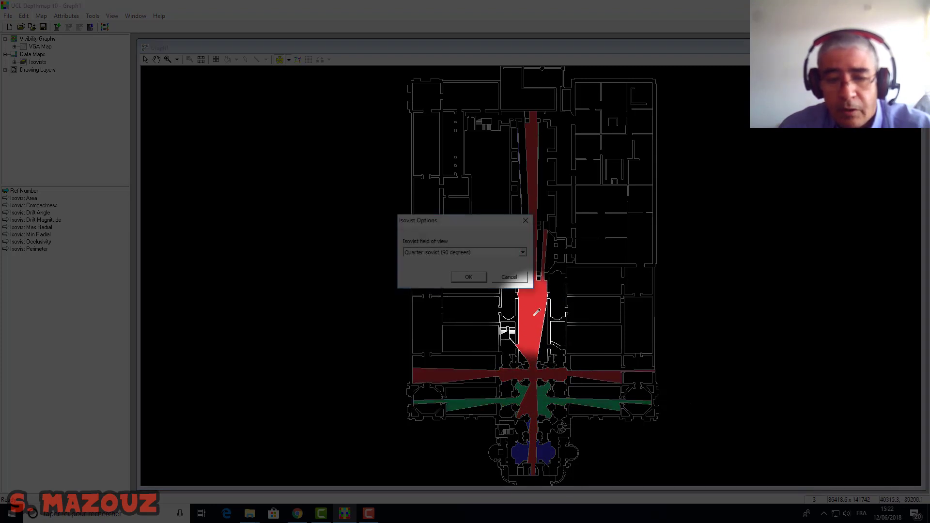
pyautogui.click(480, 278)
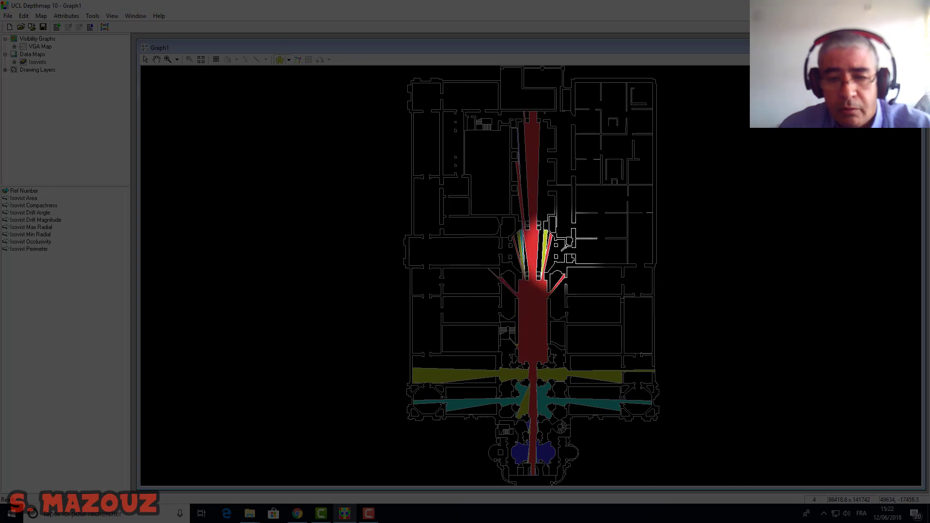
pyautogui.click(537, 249)
pyautogui.click(479, 278)
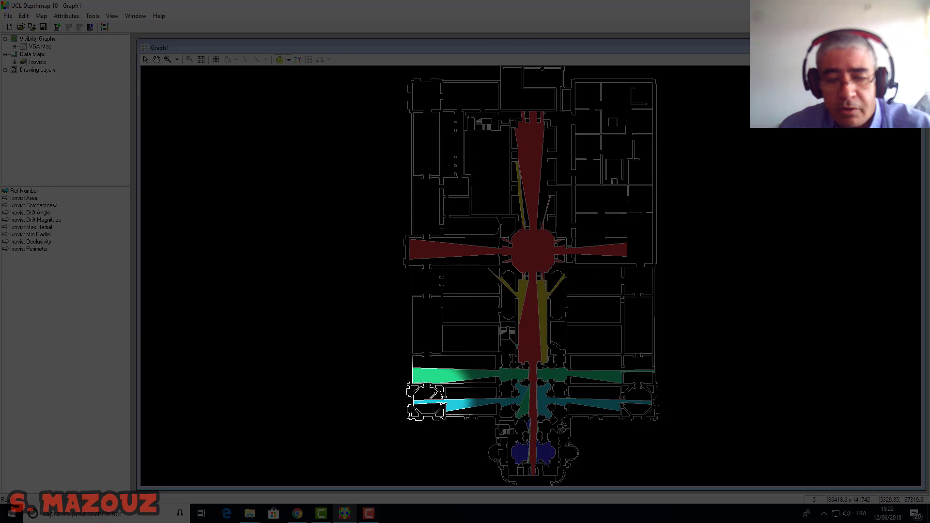
# Add quarter isovists (90 degrees) from four rooms along the plan's left wing, starting in the lower corner octagon and moving upward.
pyautogui.click(431, 397)
pyautogui.click(473, 274)
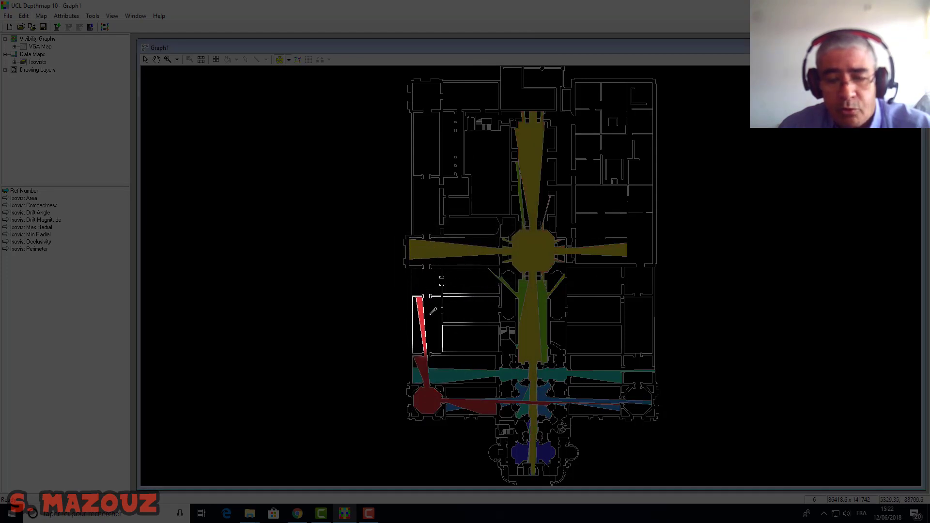
pyautogui.click(433, 317)
pyautogui.click(473, 274)
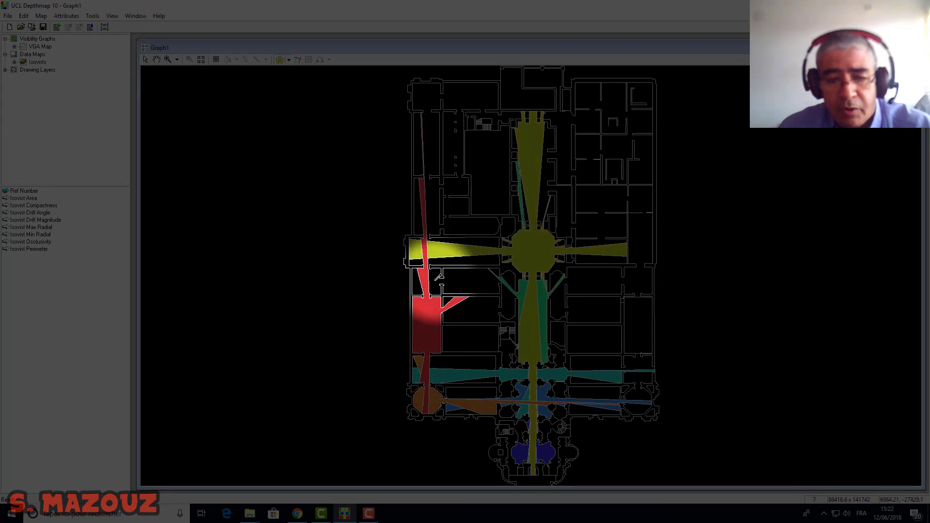
pyautogui.click(438, 276)
pyautogui.click(472, 274)
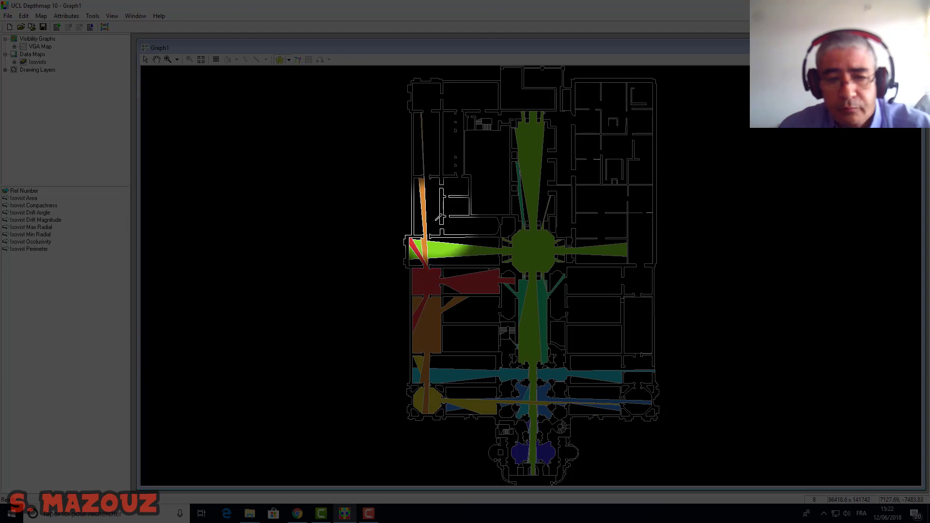
pyautogui.click(429, 223)
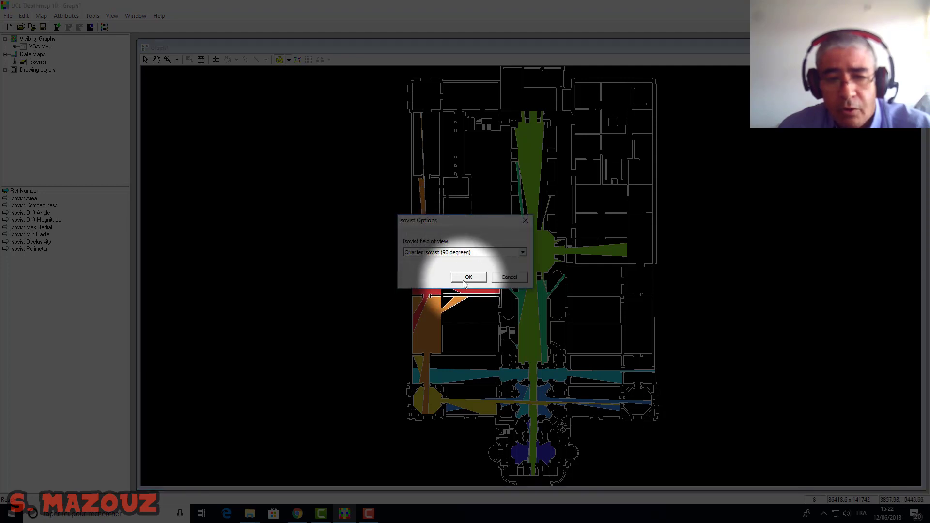
pyautogui.click(468, 275)
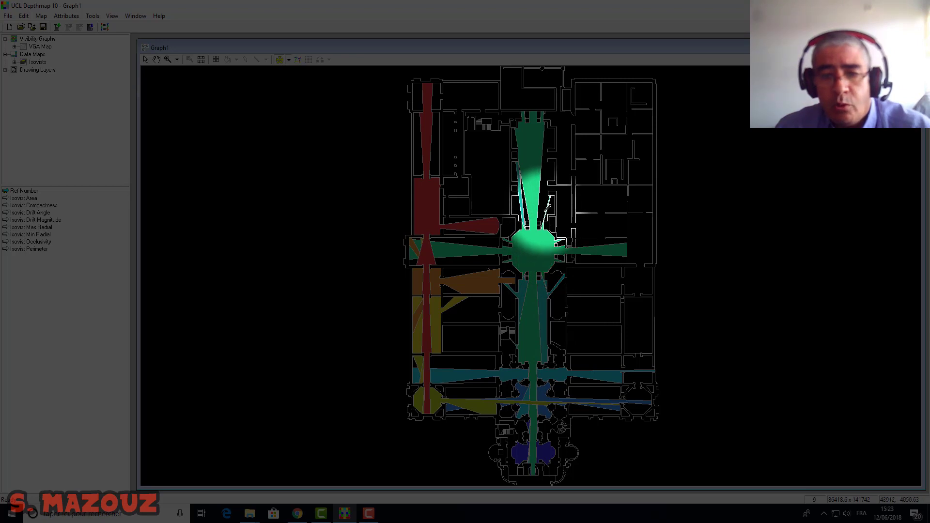
# Add five quarter isovists (90 degrees) in the plan's right wing: two narrow side rooms, two upper rooms and the closed lower room.
pyautogui.click(569, 165)
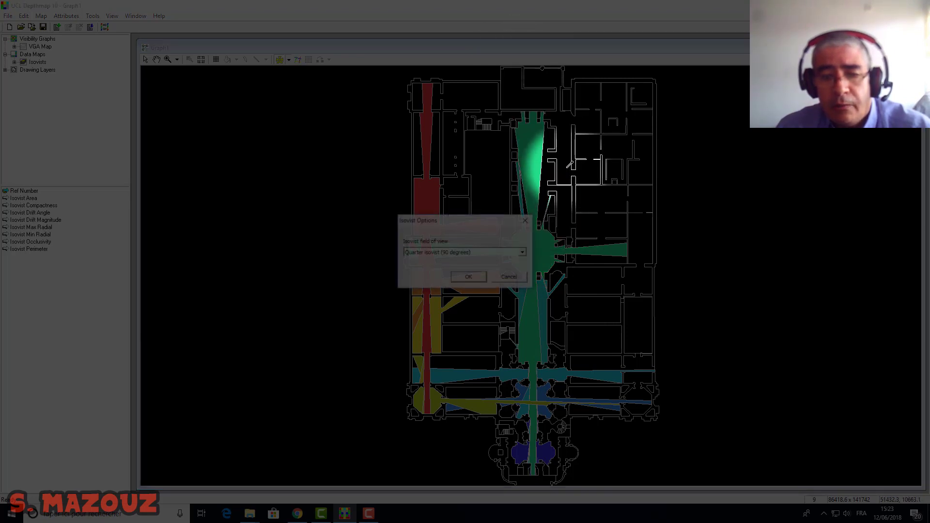
pyautogui.click(466, 276)
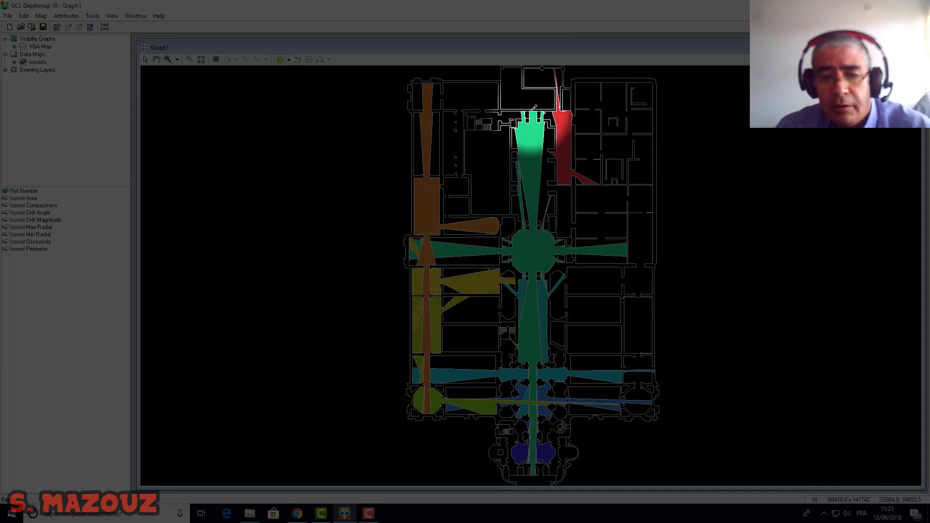
pyautogui.click(569, 212)
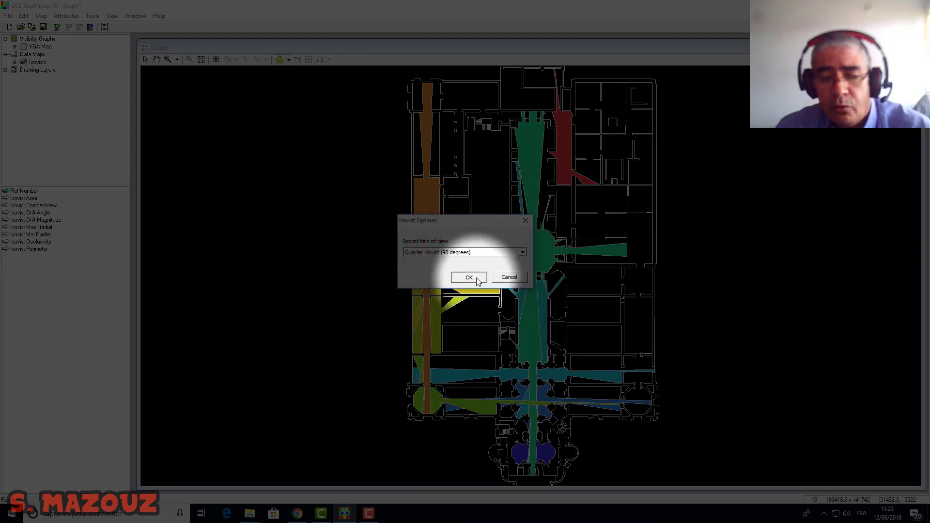
pyautogui.click(471, 276)
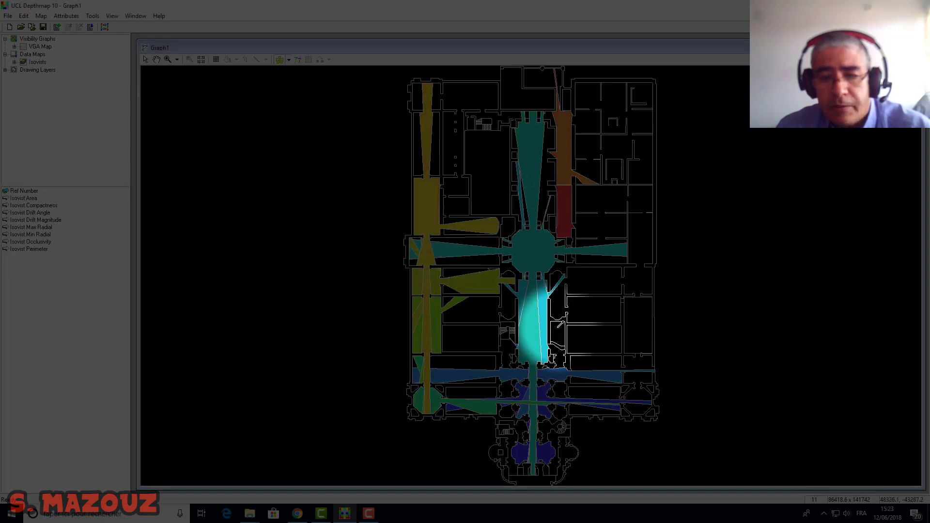
pyautogui.click(601, 227)
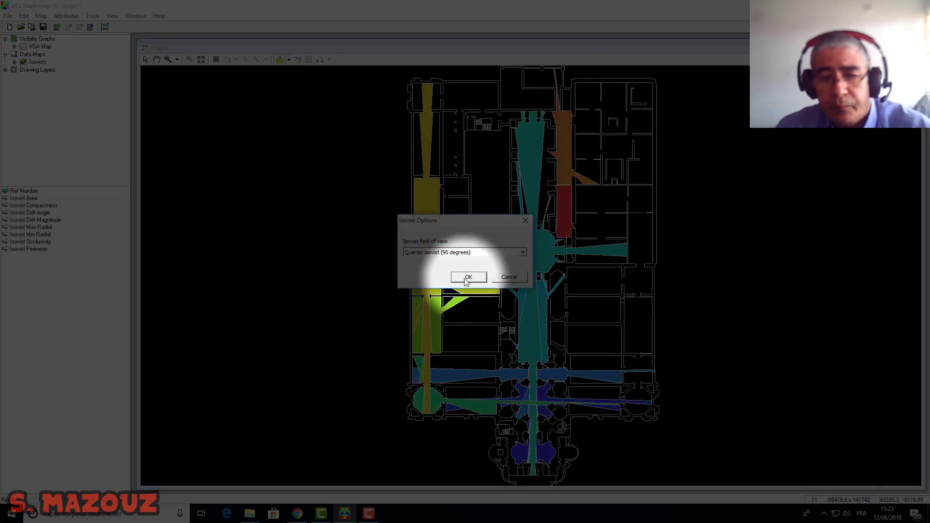
pyautogui.click(465, 277)
pyautogui.click(581, 144)
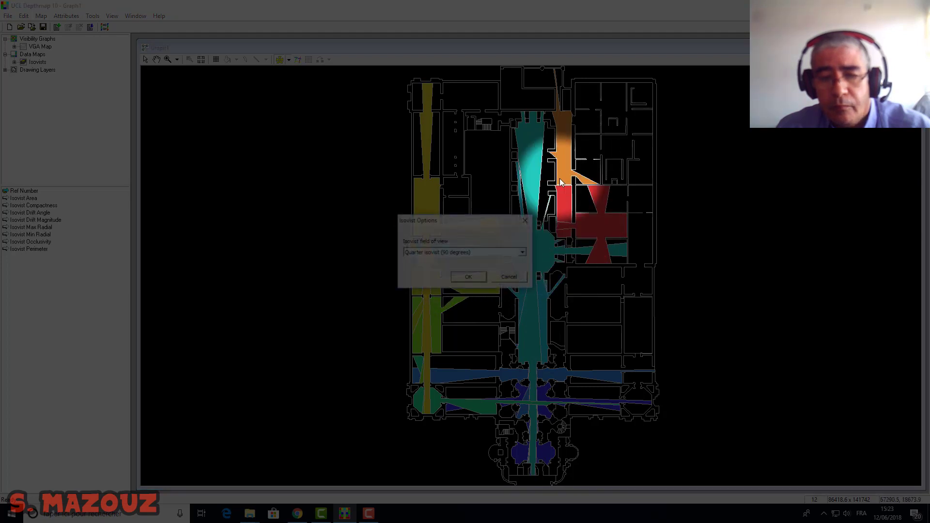
pyautogui.click(469, 277)
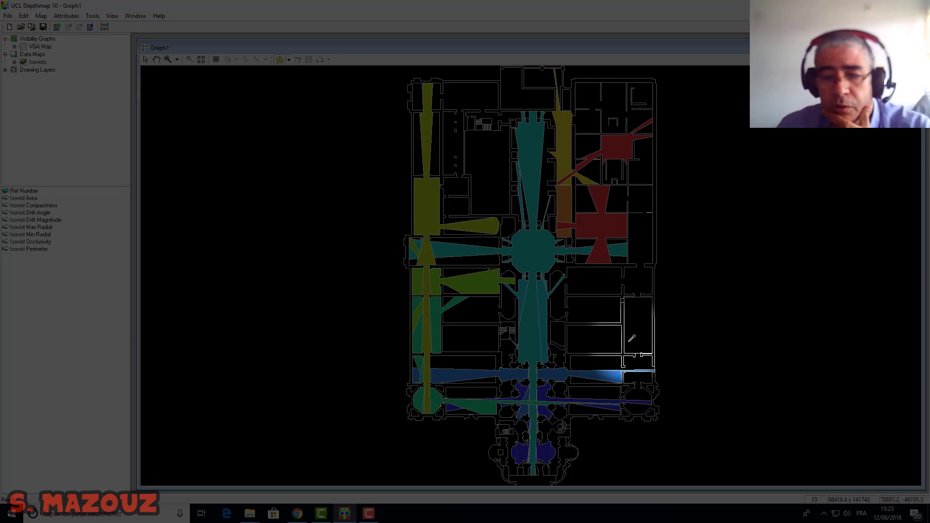
pyautogui.click(643, 331)
pyautogui.click(473, 276)
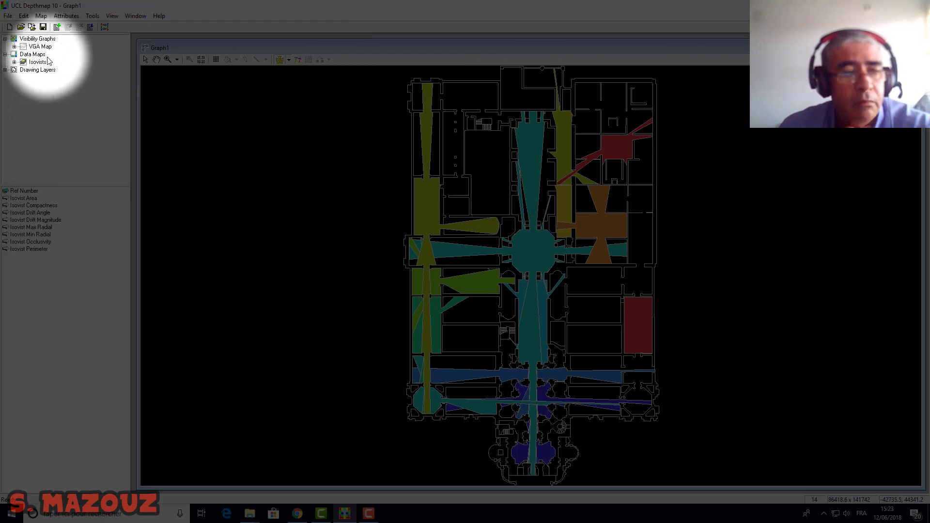
# Hide the Isovists map, show the VGA Map again and calculate visual step depth from the entrance hall.
pyautogui.click(23, 62)
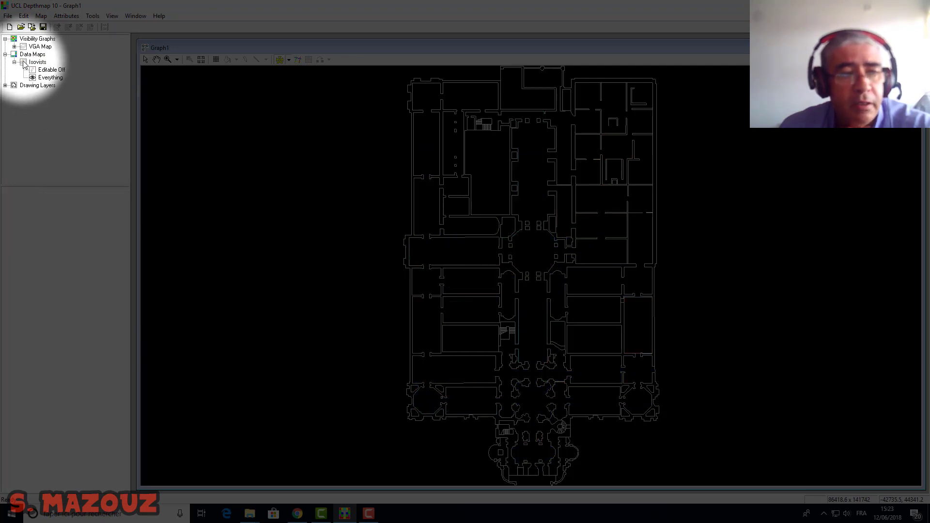
pyautogui.click(22, 46)
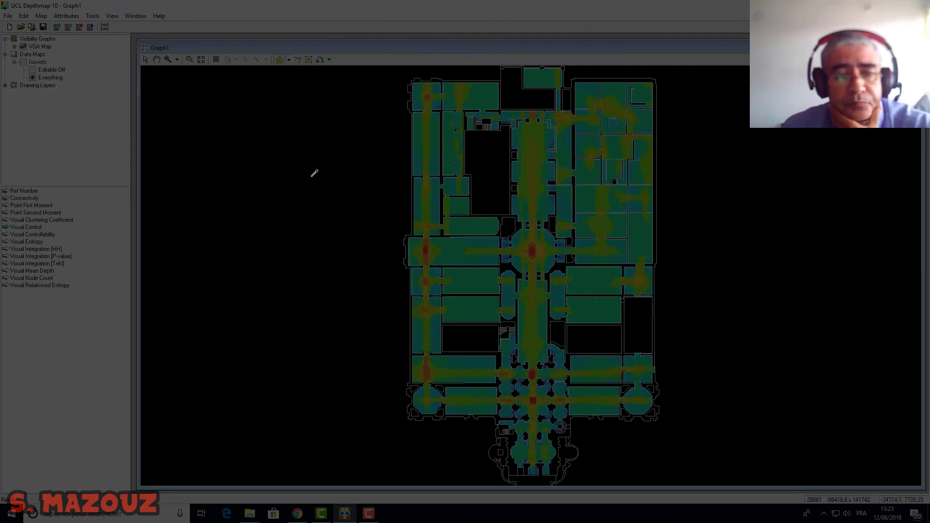
pyautogui.click(309, 60)
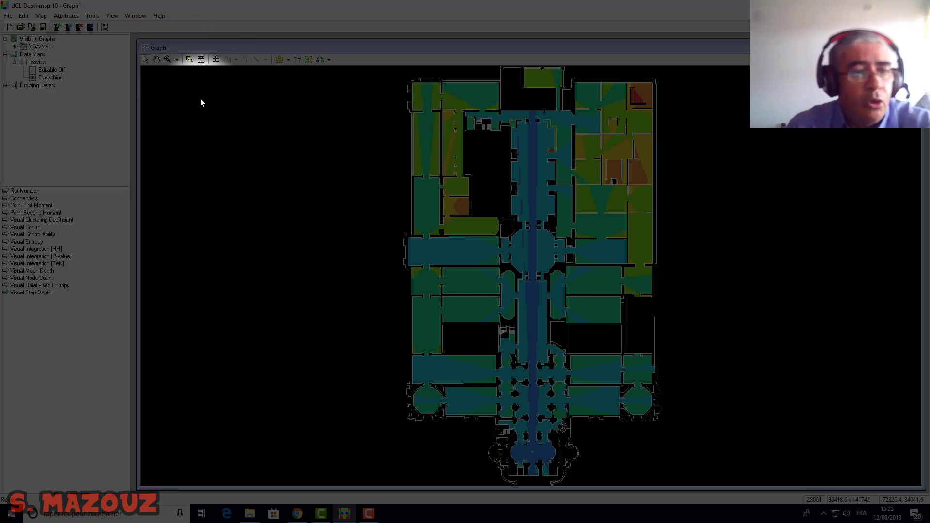
# Open a scatter plot of the VGA Map's attributes.
pyautogui.click(113, 18)
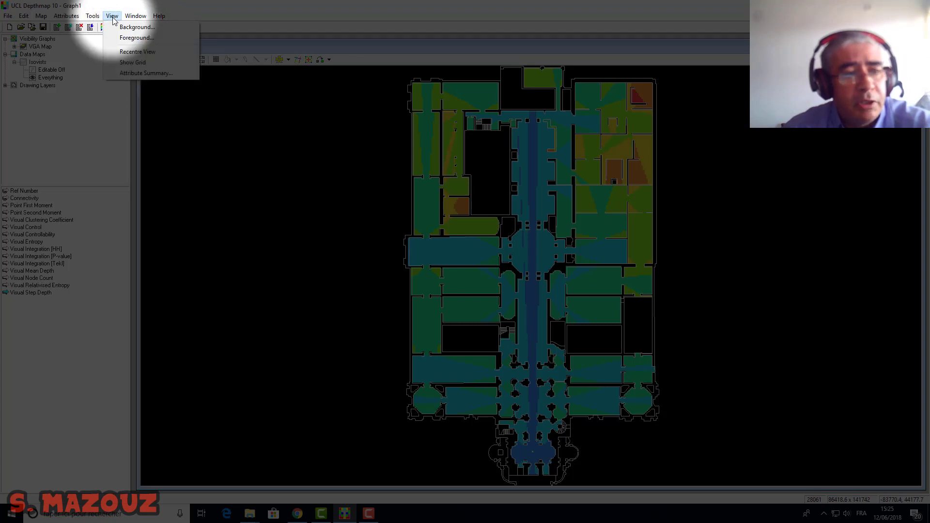
pyautogui.click(136, 17)
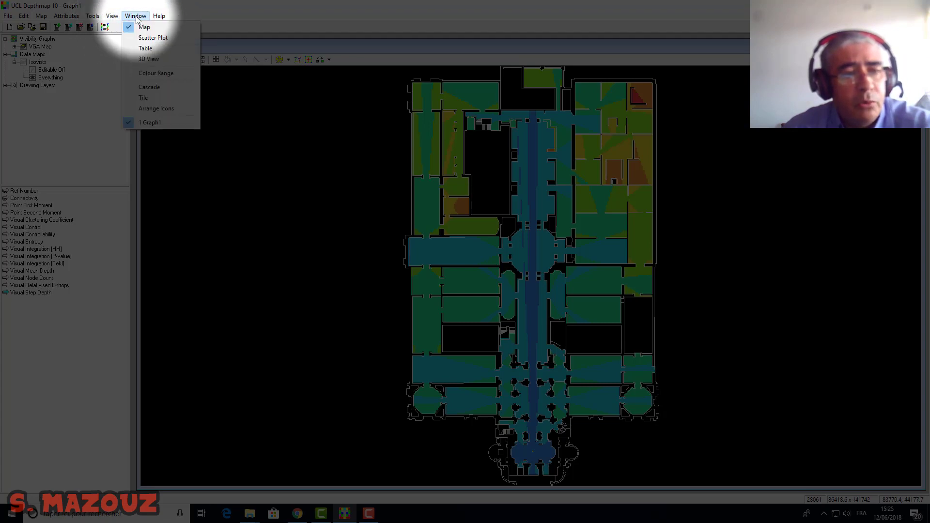
pyautogui.click(152, 39)
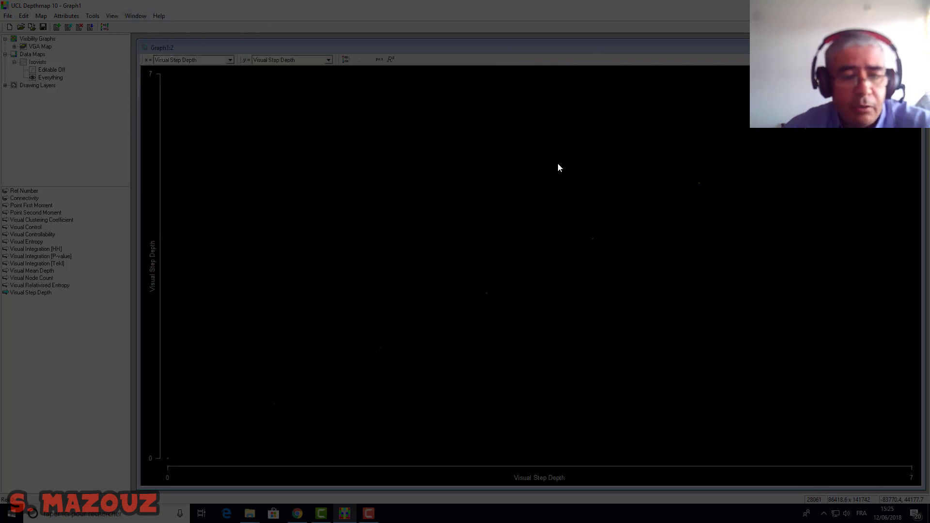
pyautogui.click(165, 89)
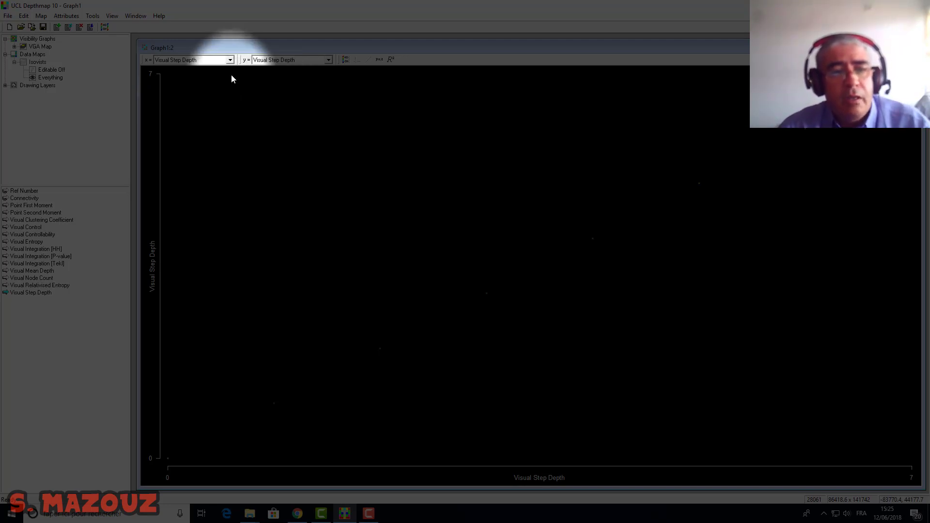
# Plot Connectivity on the x axis against Visual Integration [HH] on the y axis and add the regression line.
pyautogui.click(230, 60)
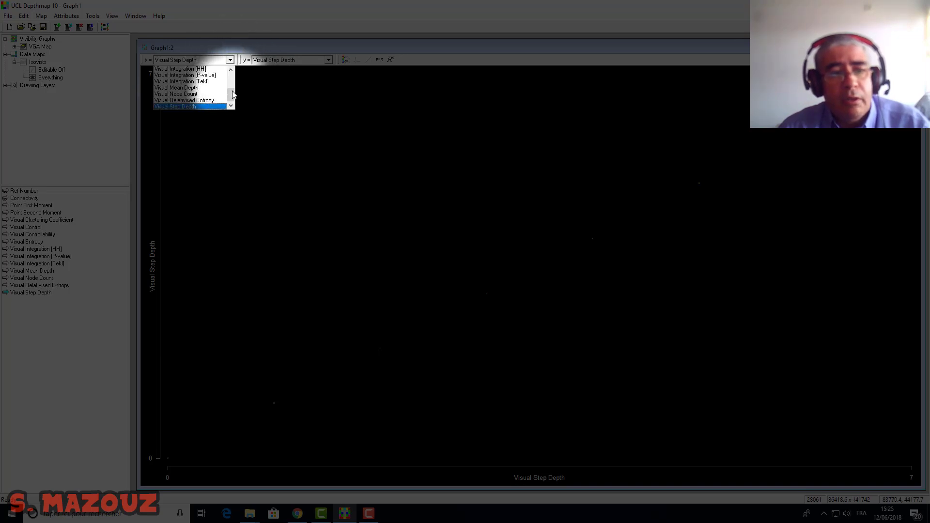
pyautogui.scroll(3, 228, 82)
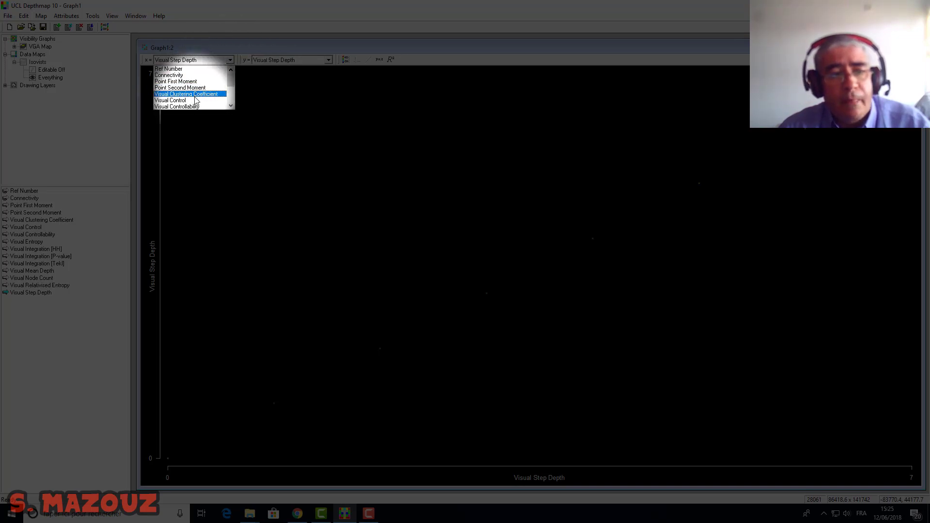
pyautogui.click(194, 75)
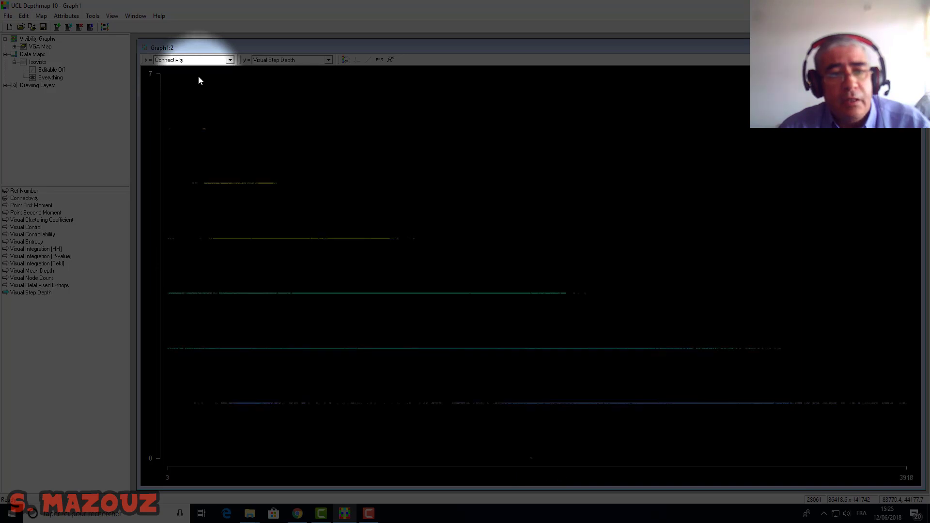
pyautogui.click(329, 59)
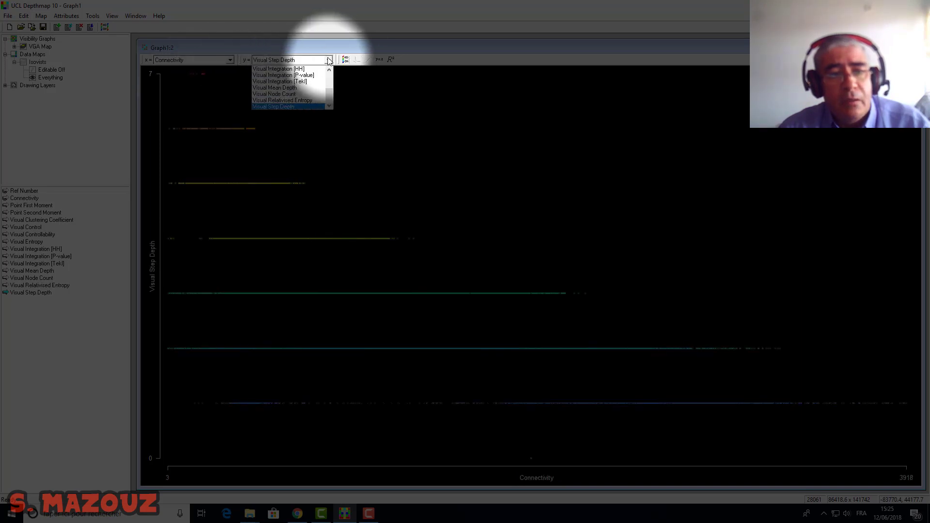
pyautogui.click(299, 69)
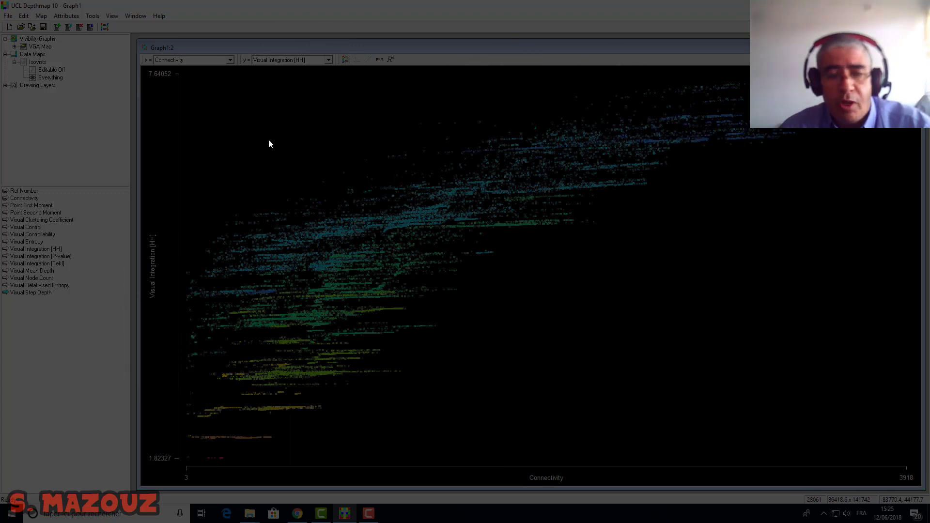
pyautogui.click(368, 59)
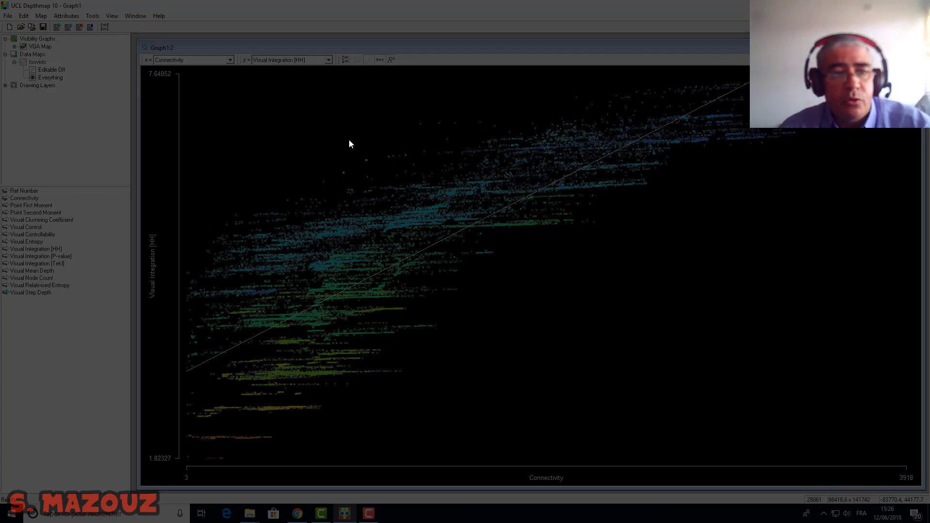
# Close the scatter plot and return to the map of the plan.
pyautogui.click(116, 17)
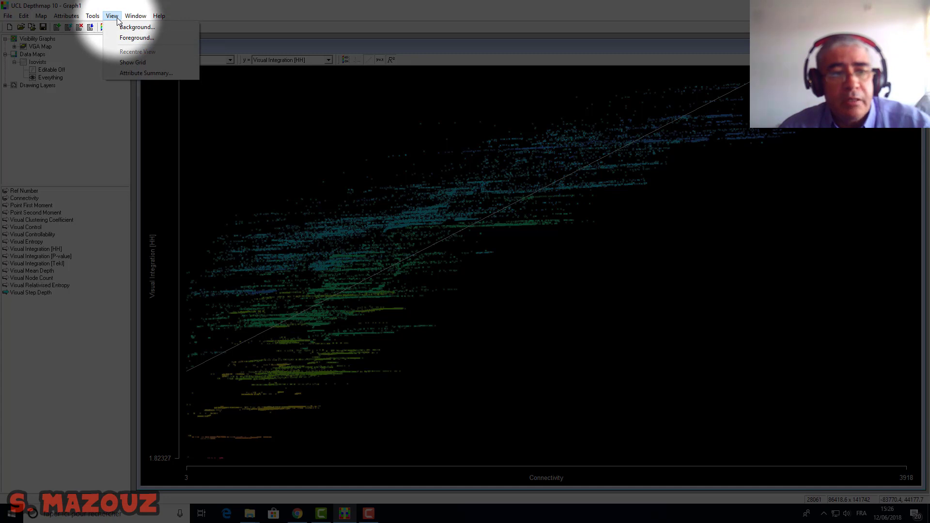
pyautogui.moveTo(136, 16)
pyautogui.click(138, 36)
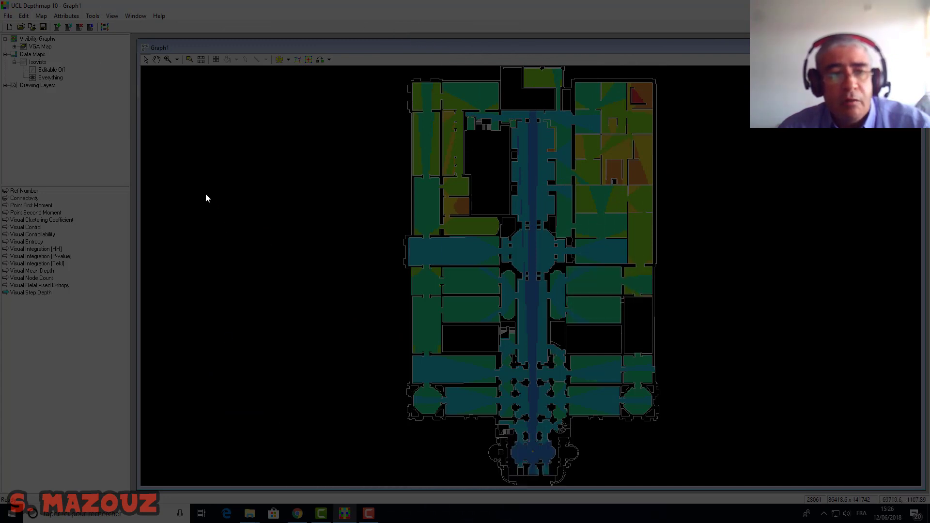
# Reopen the scatter plot and open the table of the VGA Map's attribute values.
pyautogui.click(136, 16)
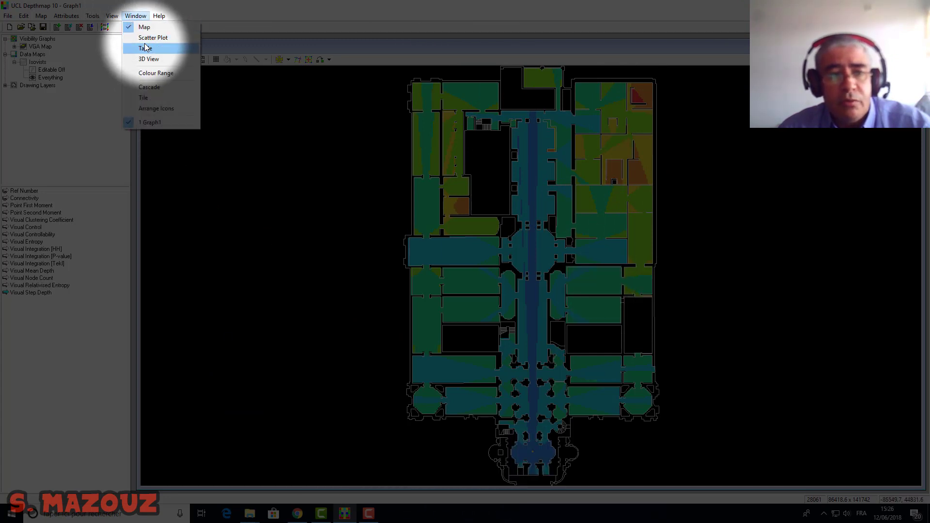
pyautogui.click(153, 37)
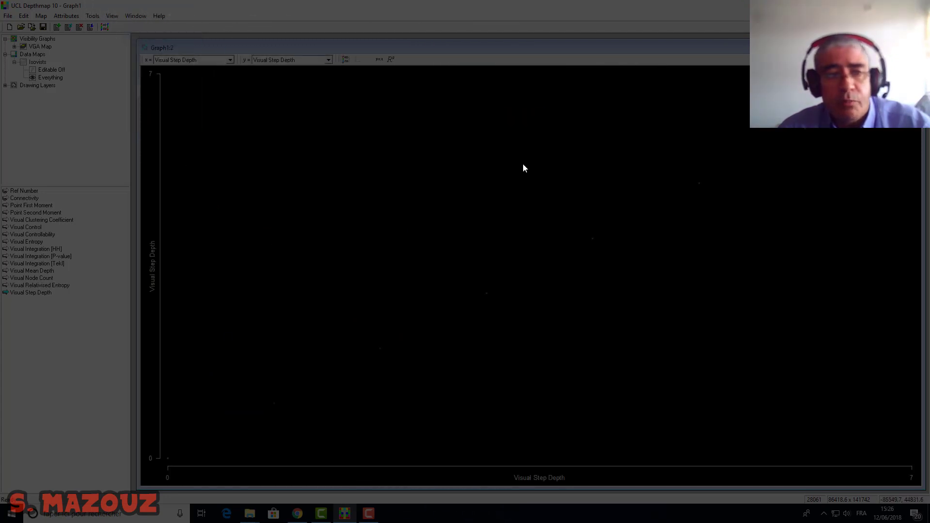
pyautogui.click(109, 18)
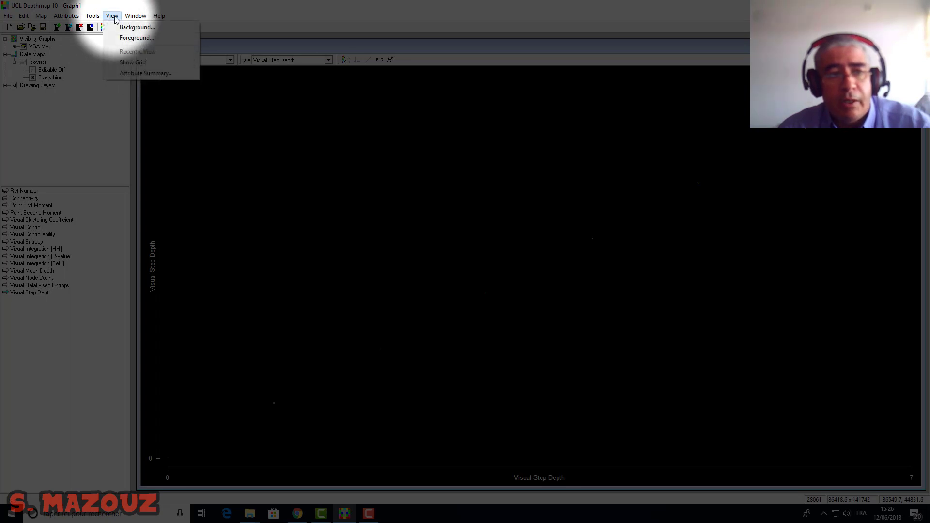
pyautogui.moveTo(135, 16)
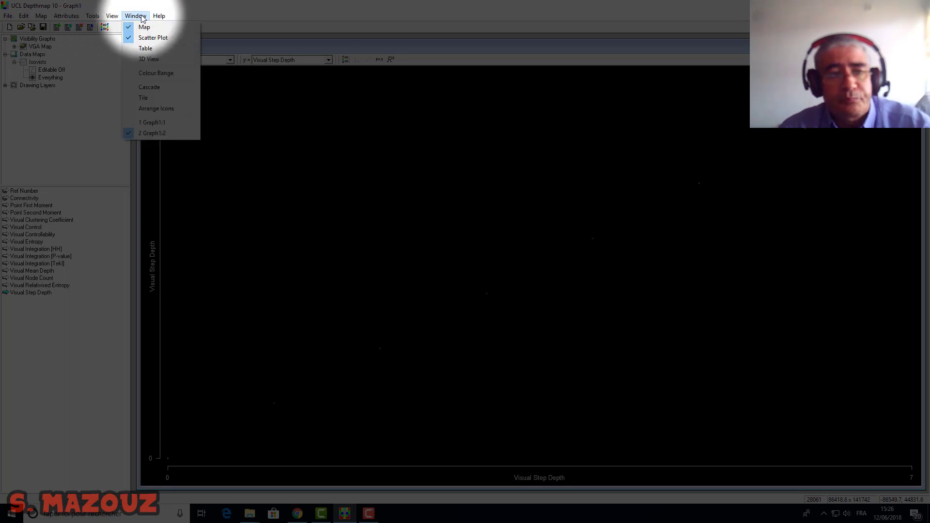
pyautogui.click(146, 49)
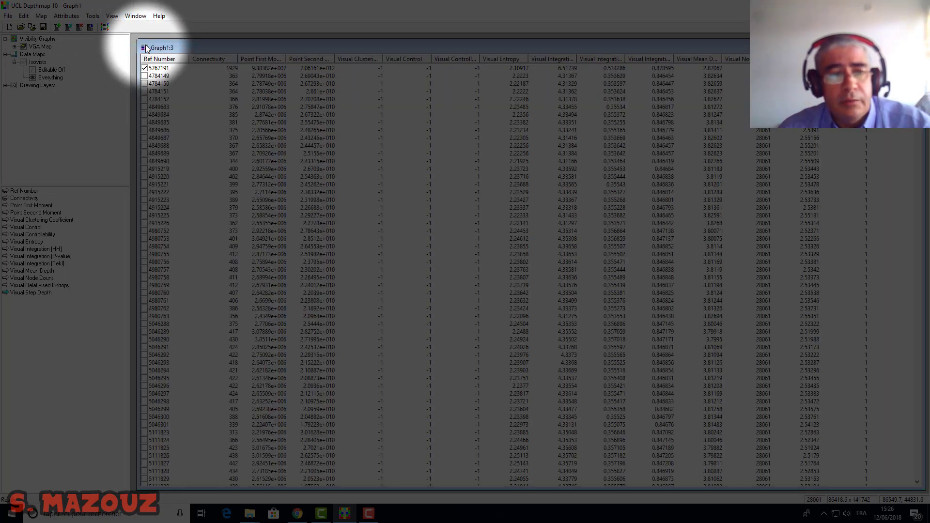
# Close the map and scatter plot windows, try to close the table too, and cancel at the save prompt.
pyautogui.click(137, 16)
pyautogui.click(143, 19)
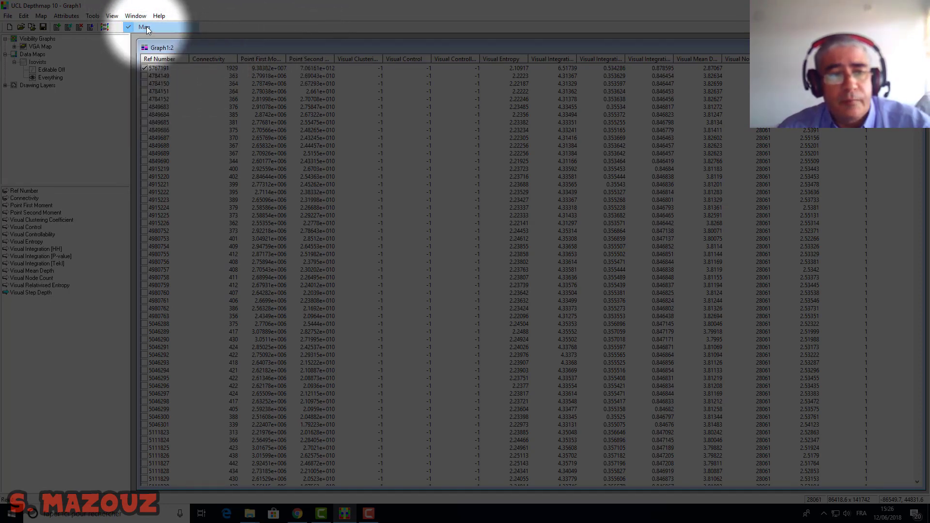
pyautogui.click(137, 16)
pyautogui.click(137, 16)
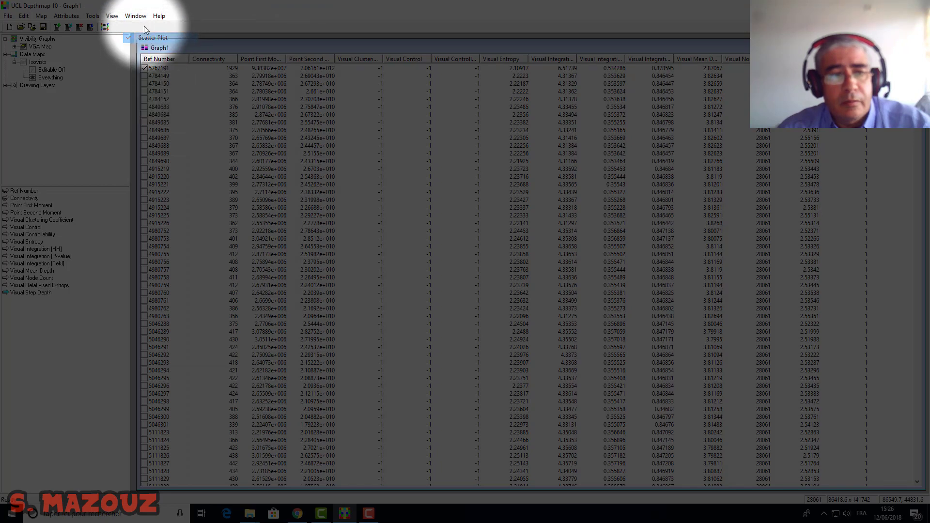
pyautogui.click(136, 16)
pyautogui.click(146, 48)
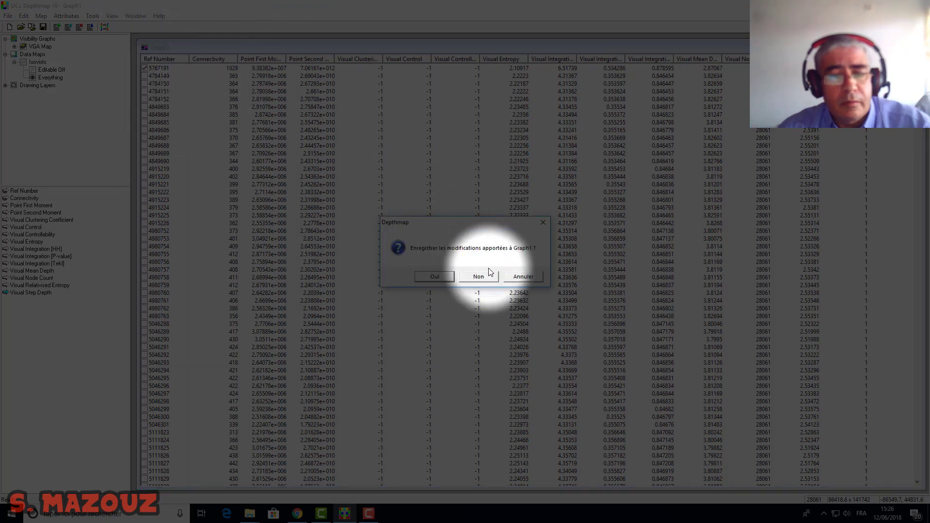
pyautogui.click(515, 278)
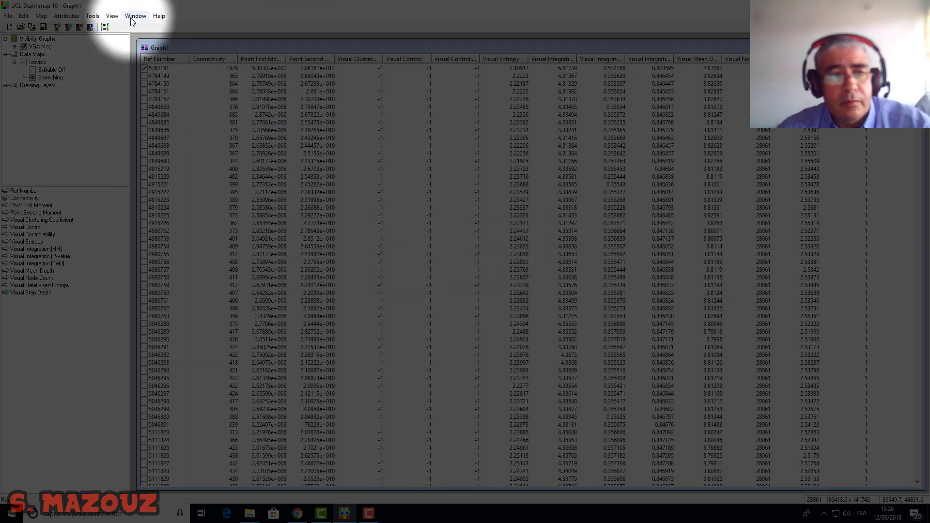
# Show the map window again and close the attribute table.
pyautogui.click(93, 15)
pyautogui.click(112, 17)
pyautogui.click(112, 16)
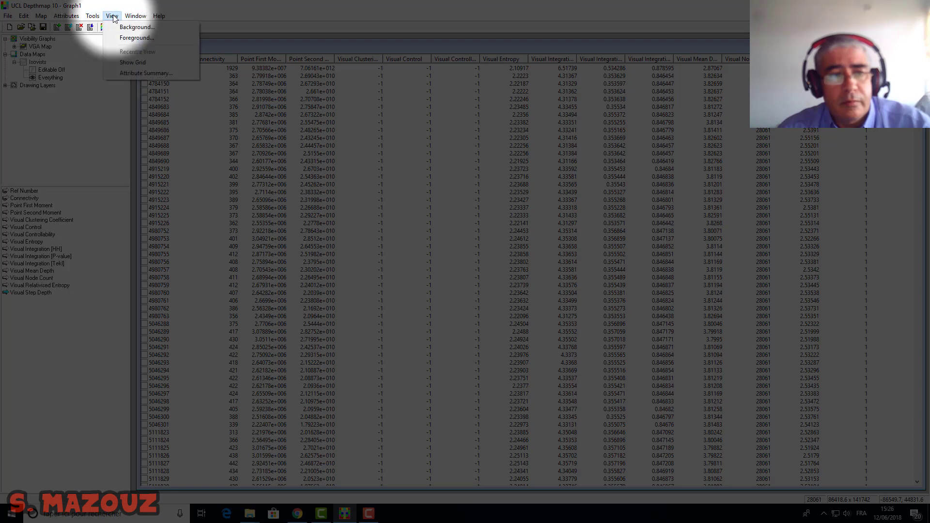
pyautogui.click(144, 27)
pyautogui.click(136, 16)
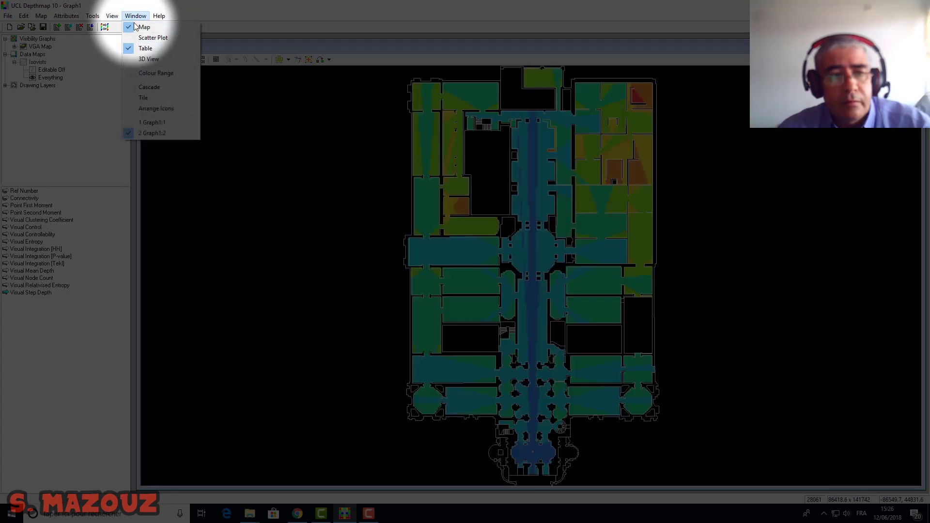
pyautogui.click(145, 48)
# Open the table of attribute values, examine the measures listed per grid point, and return to the map.
pyautogui.click(136, 16)
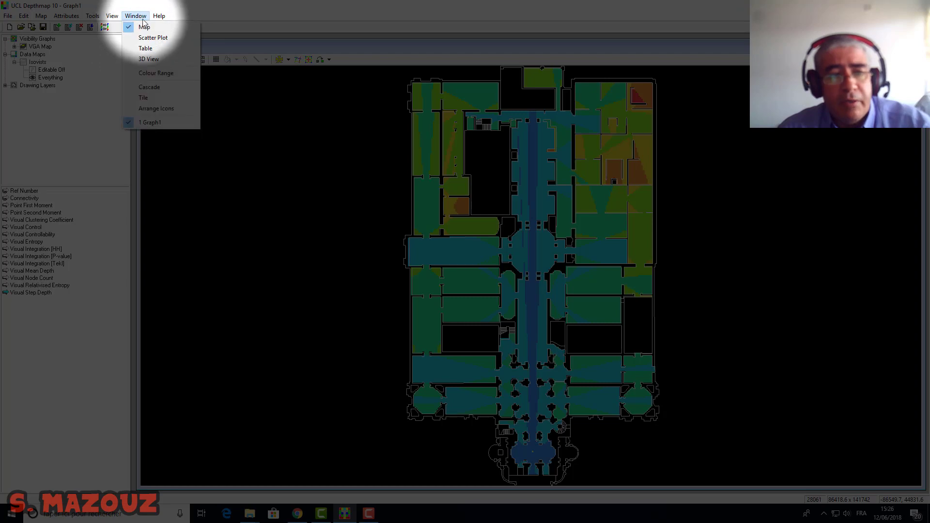
pyautogui.click(148, 50)
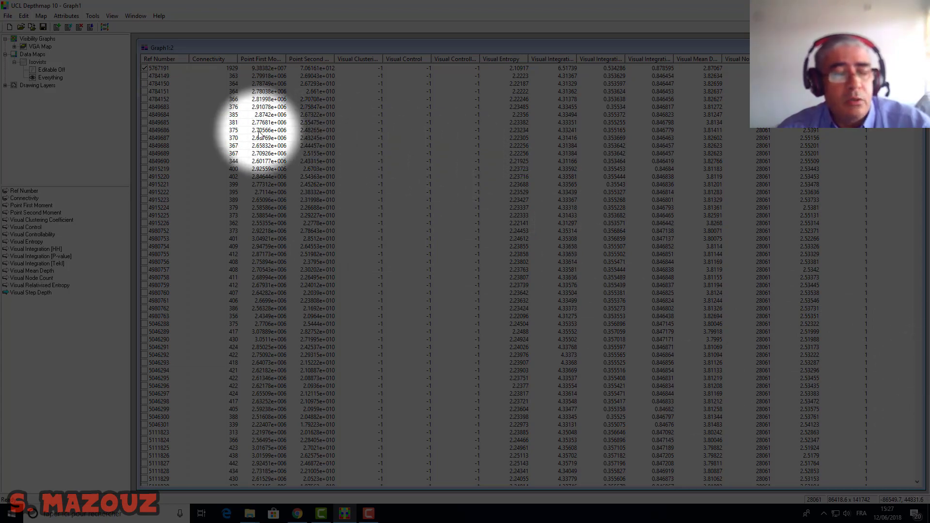
pyautogui.click(135, 16)
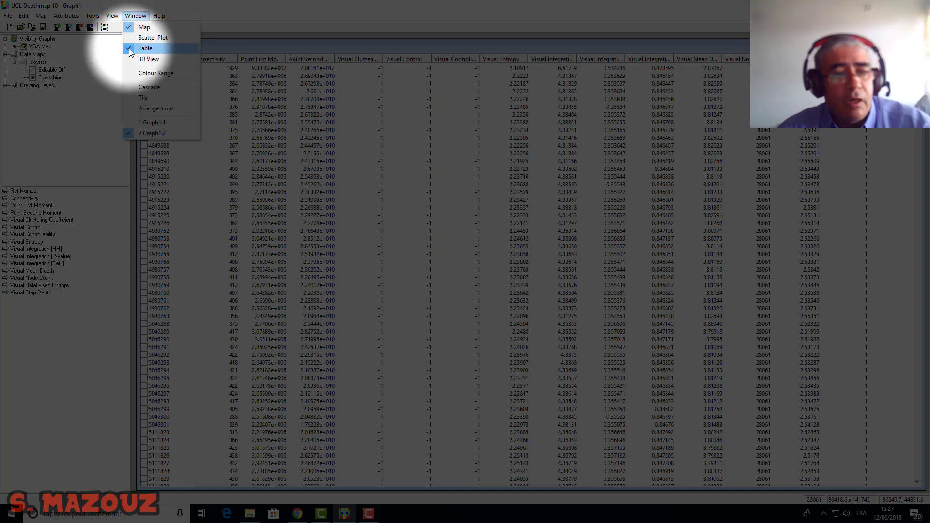
pyautogui.click(142, 28)
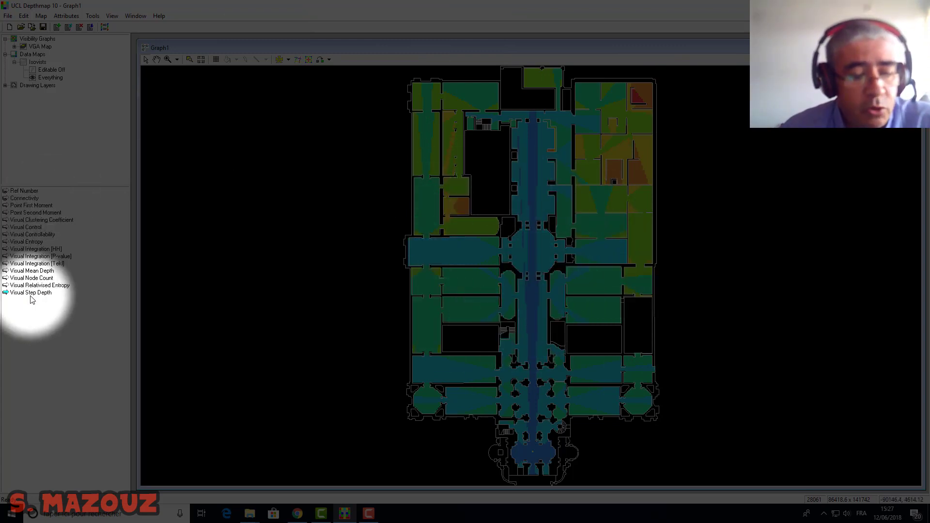
# Colour the map by Visual Integration [HH] and open the plan in a 3D View.
pyautogui.click(32, 249)
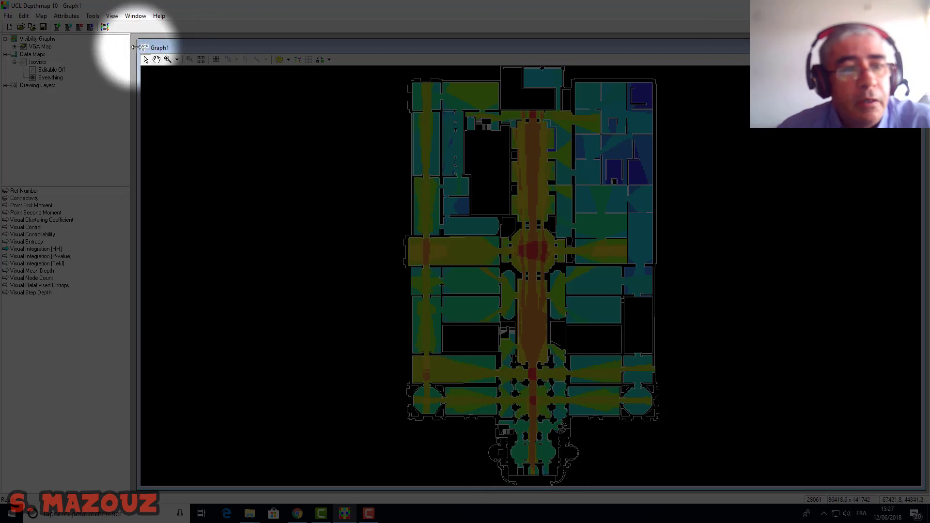
pyautogui.click(127, 18)
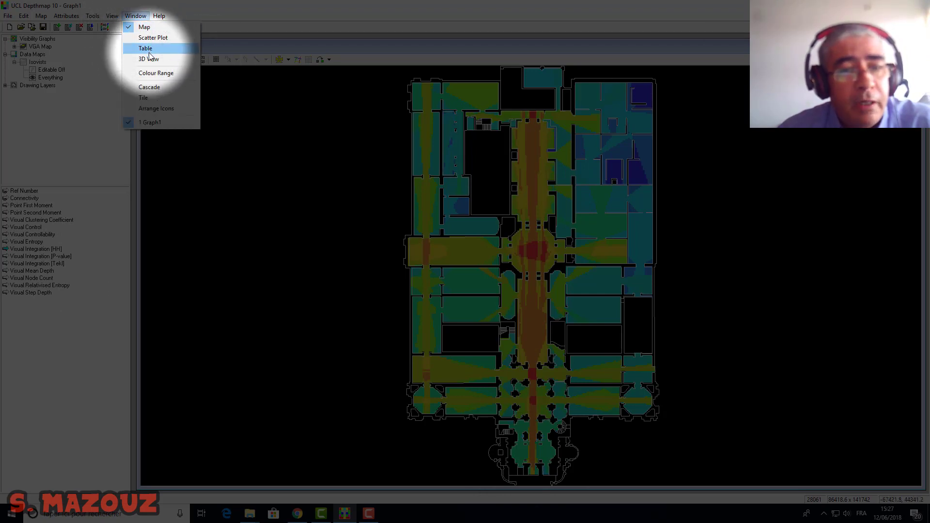
pyautogui.click(149, 59)
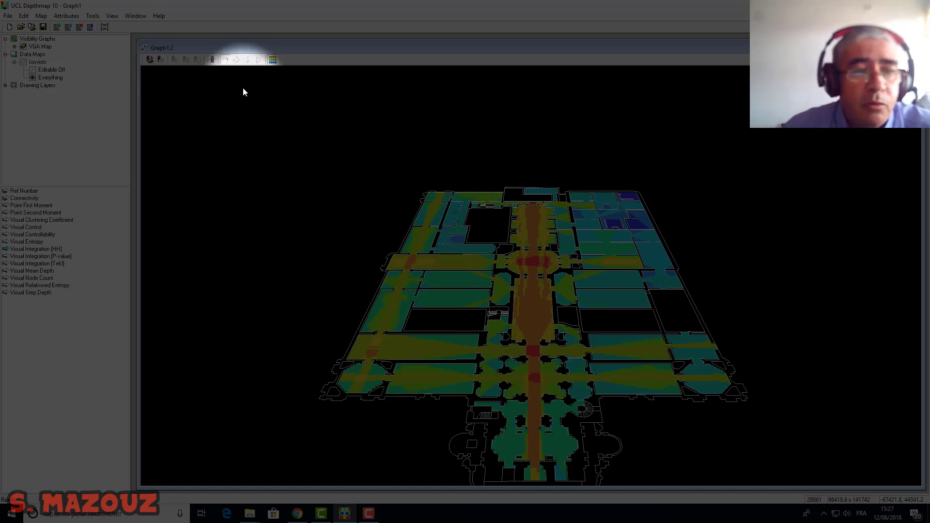
# Add agents in the entrance hall of the 3D plan and let them walk through the galleries.
pyautogui.click(161, 60)
pyautogui.click(534, 446)
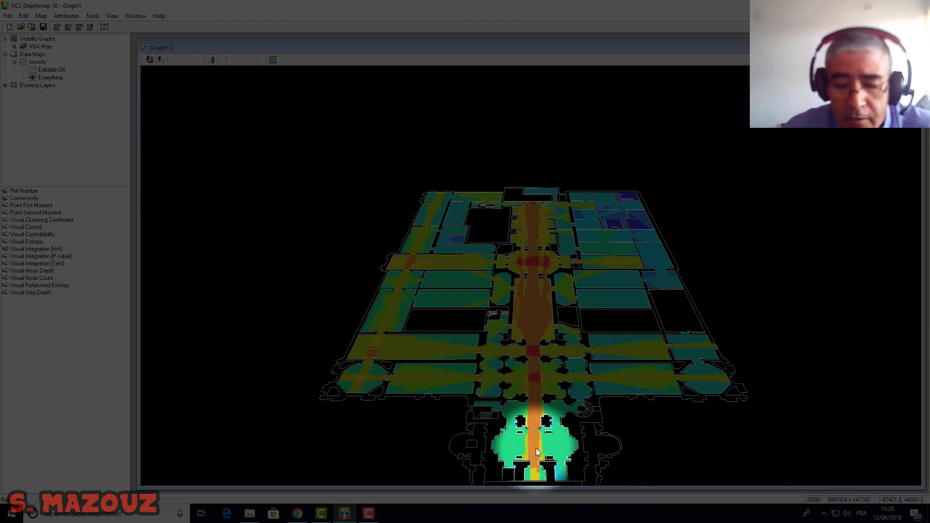
pyautogui.click(535, 448)
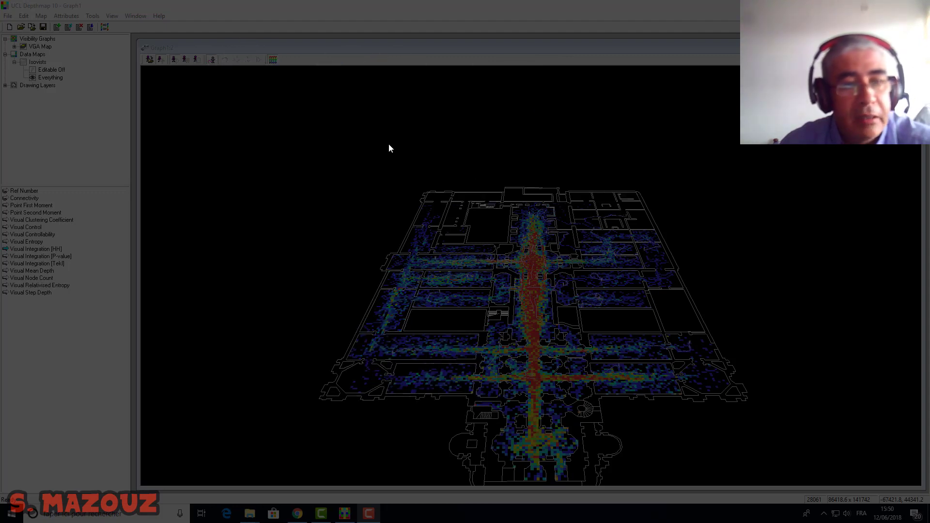
pyautogui.click(112, 16)
pyautogui.click(92, 16)
pyautogui.moveTo(95, 32)
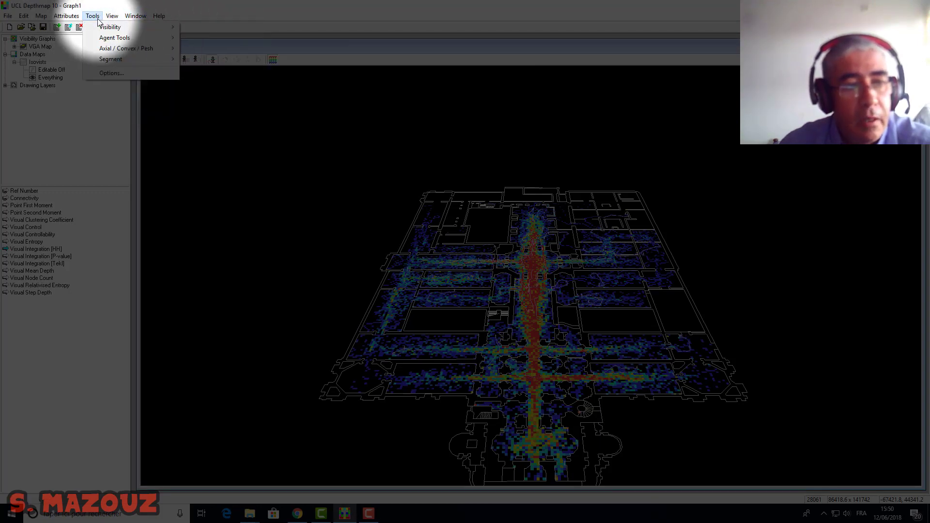
pyautogui.moveTo(165, 38)
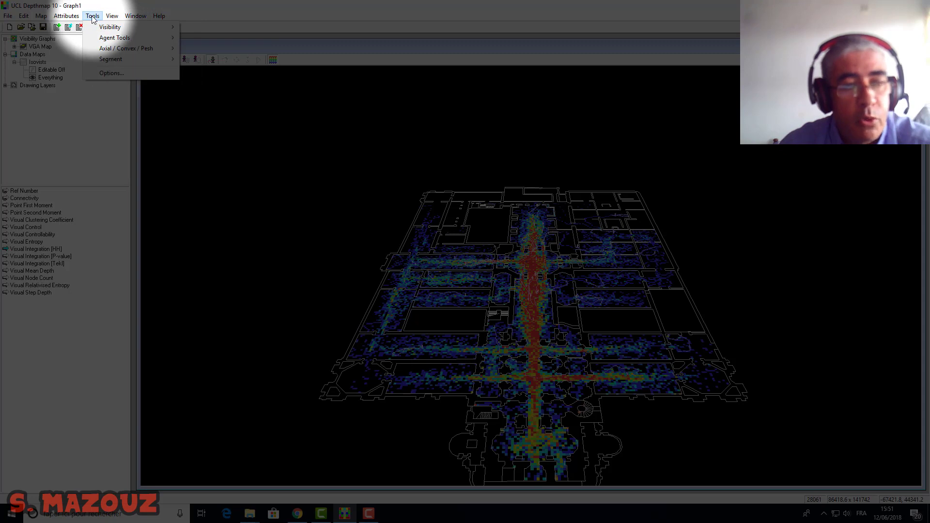
pyautogui.moveTo(112, 16)
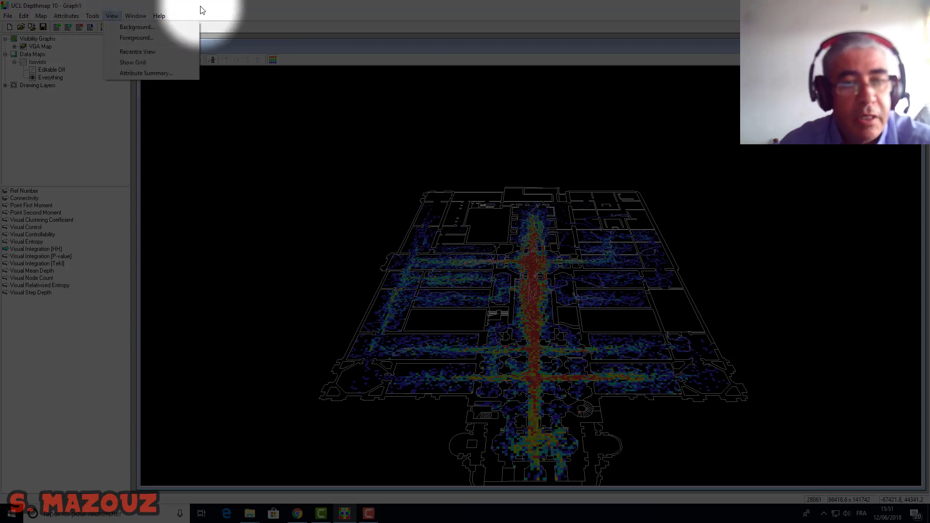
pyautogui.click(705, 331)
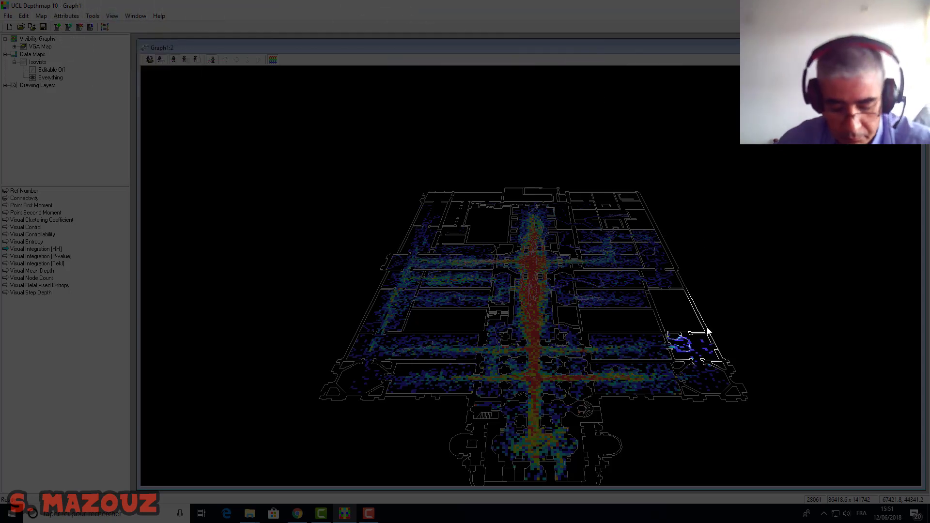